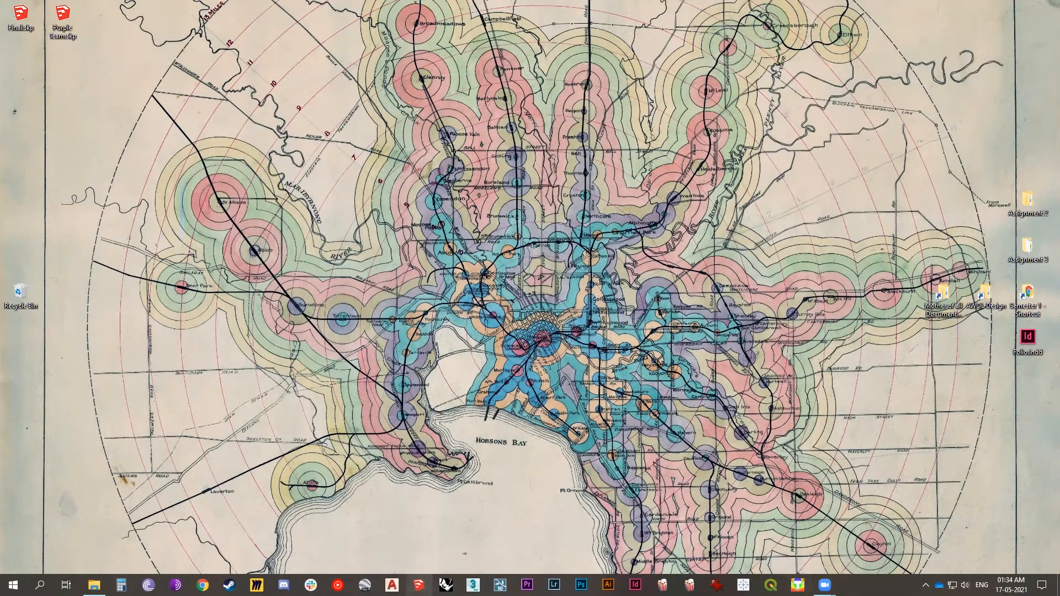
Step: Try to import Oakley Road.dxf from folder 3 of Assignment 2 into a new depthmapX graph
left_click(798, 585)
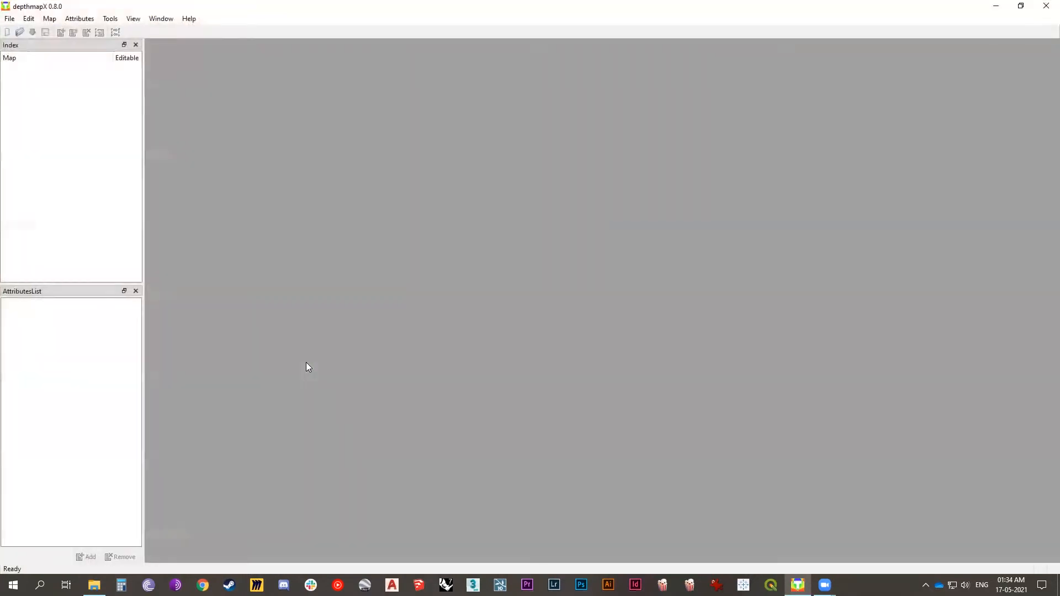
left_click(9, 33)
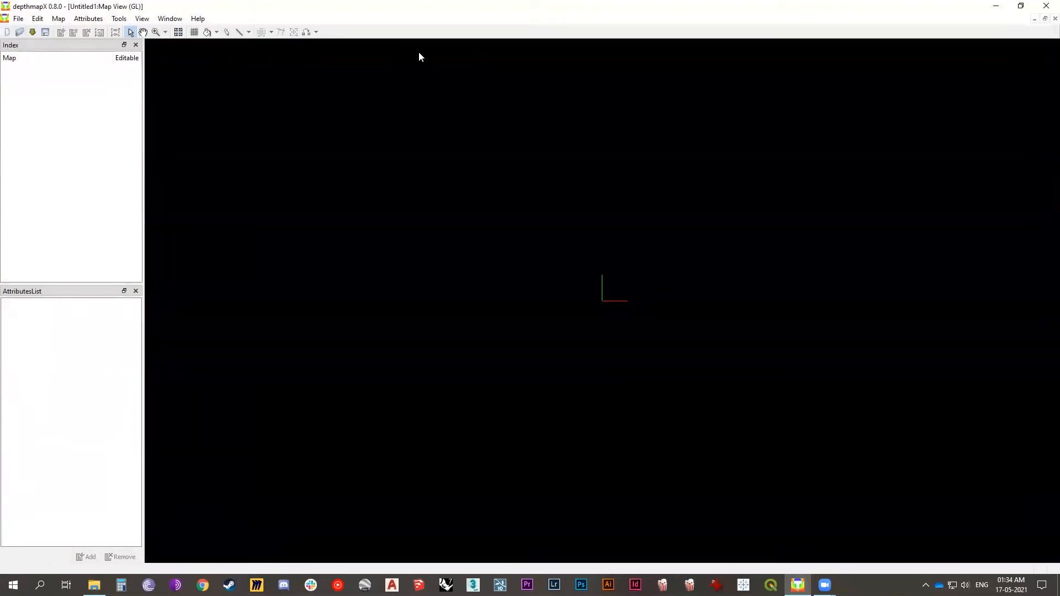
left_click(34, 32)
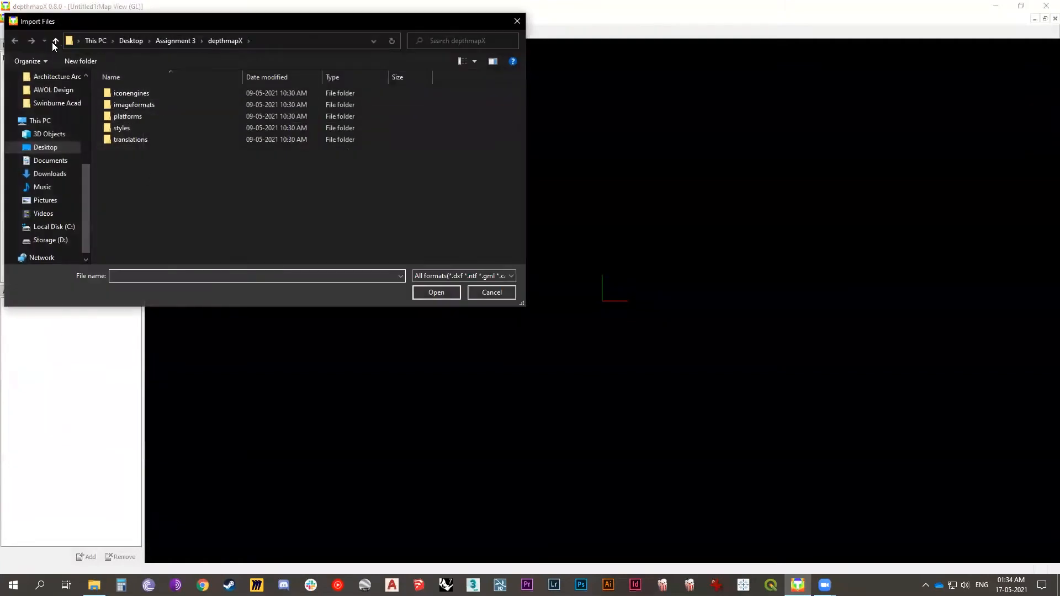
left_click(55, 38)
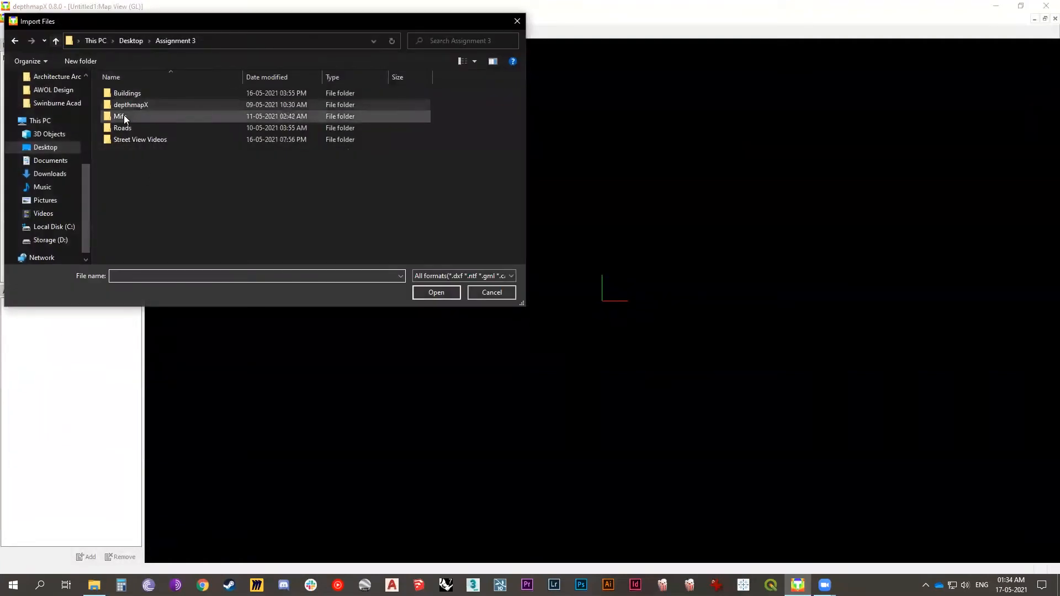
left_click(55, 41)
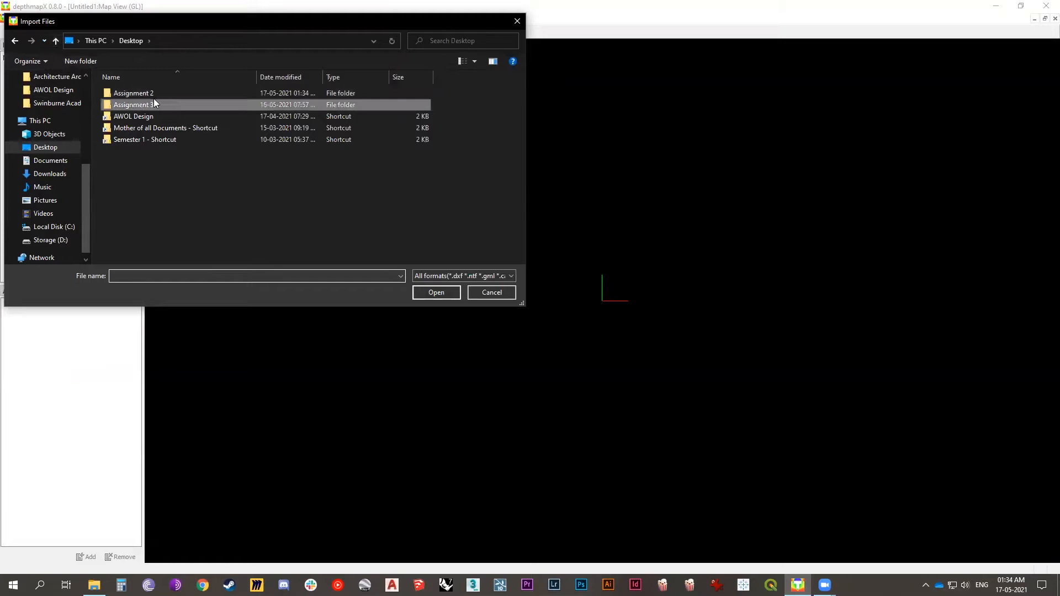
double_click(136, 94)
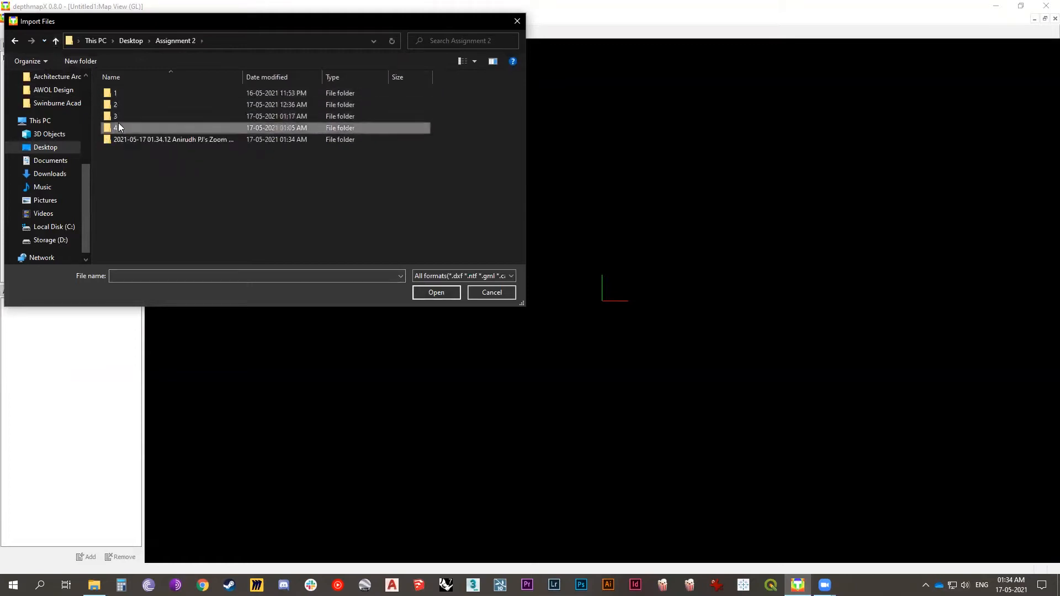
double_click(118, 127)
left_click(56, 42)
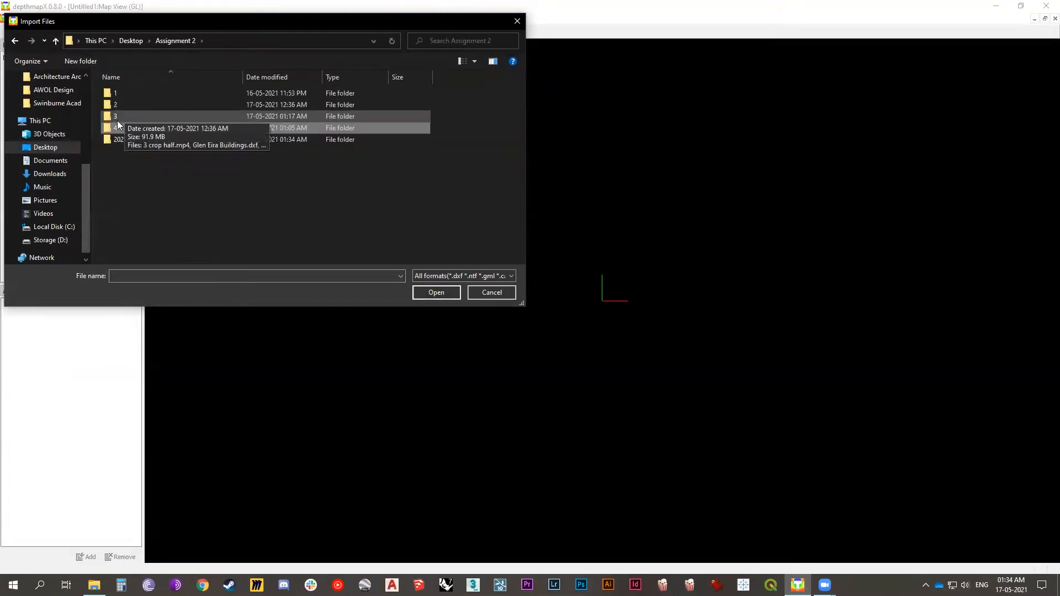
double_click(119, 118)
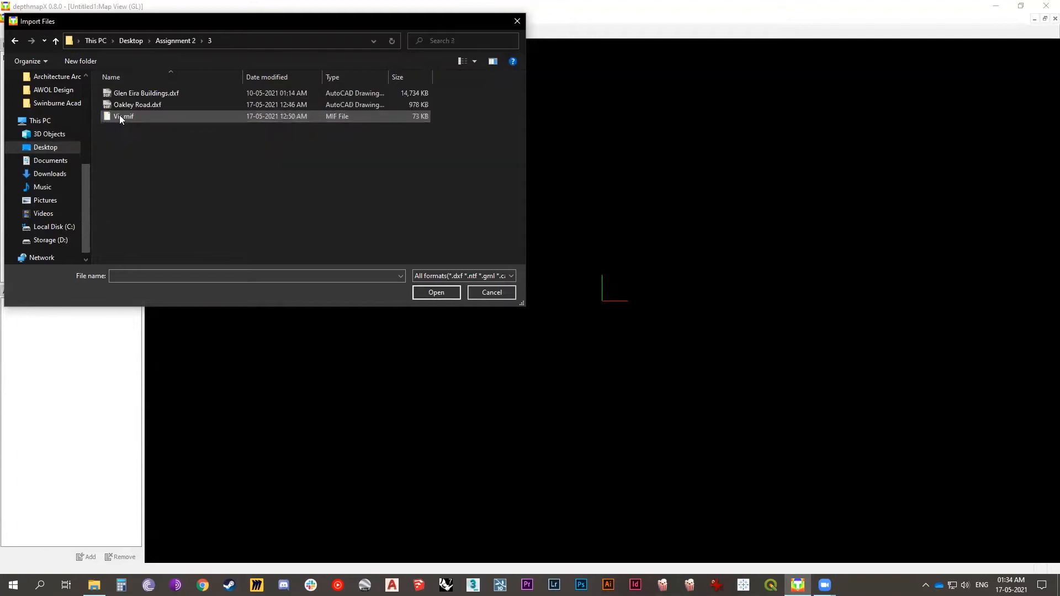
left_click(128, 105)
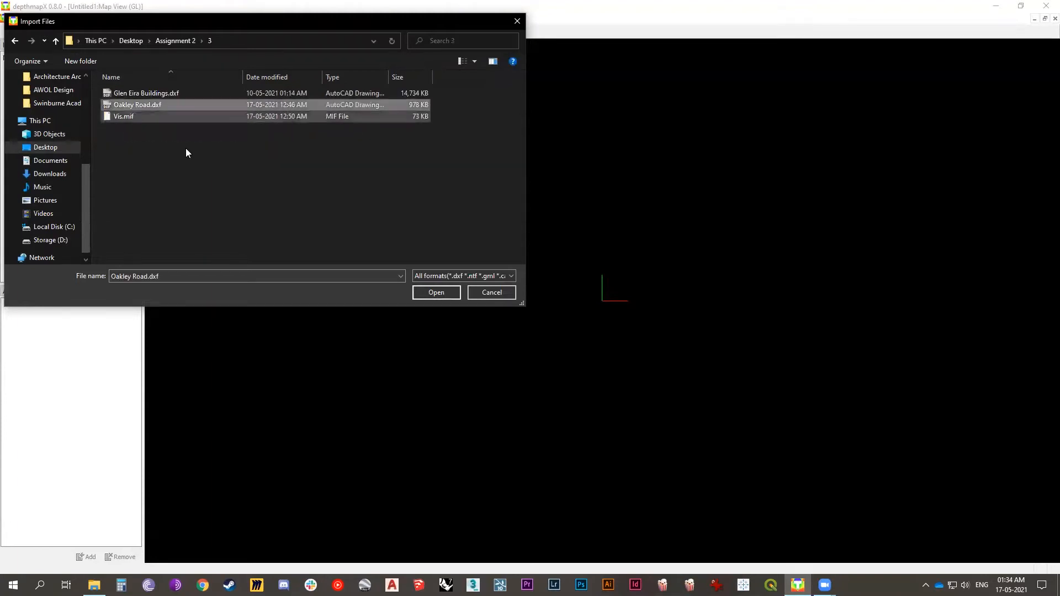
left_click(424, 294)
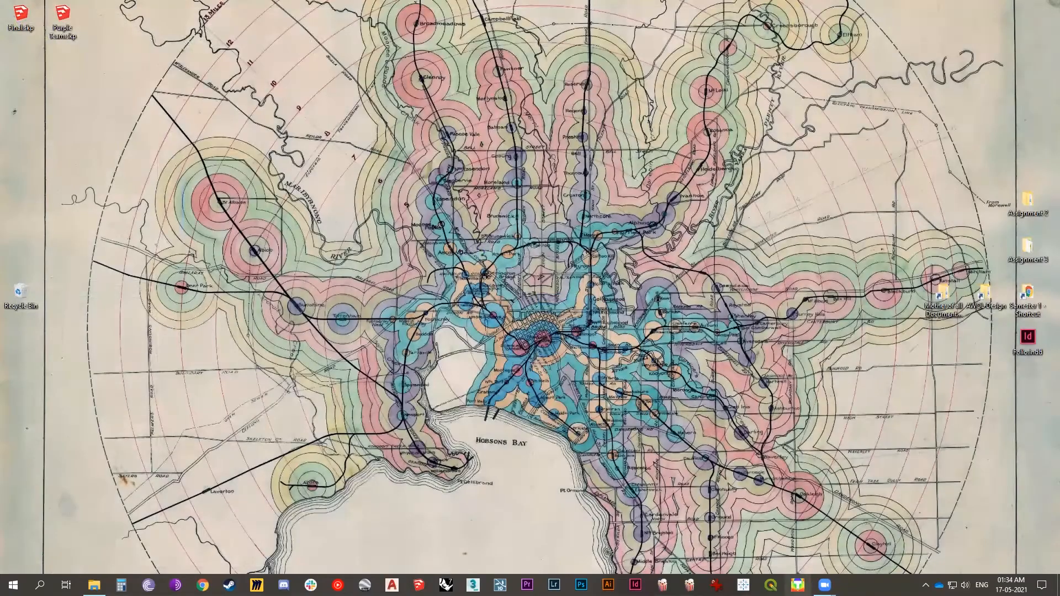
Step: Reopen depthmapX and import Oakley Road.dxf from folder 3 of Assignment 2 into a new graph
left_click(798, 585)
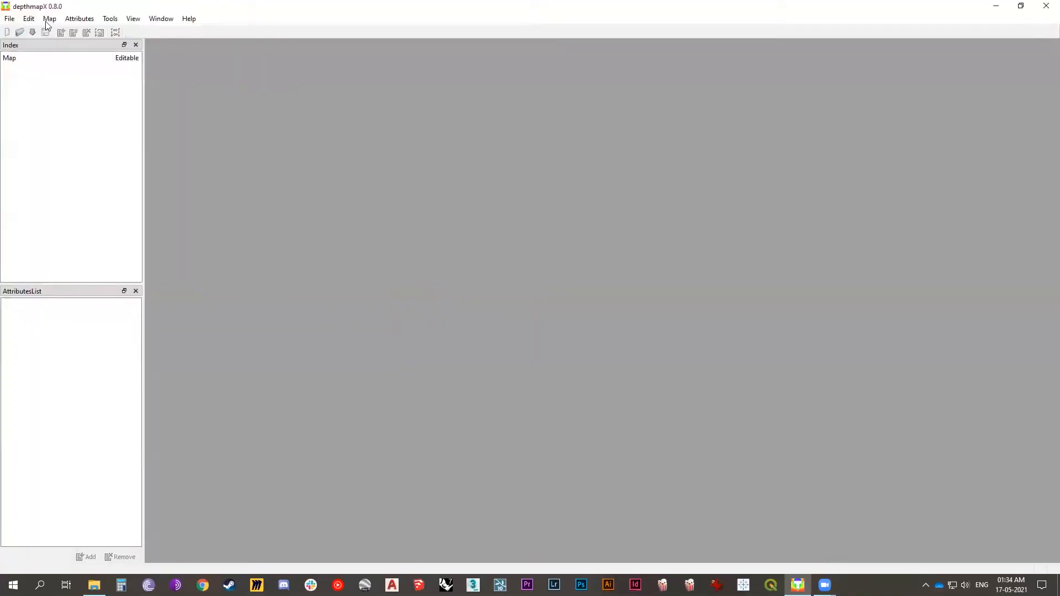
left_click(7, 32)
left_click(32, 32)
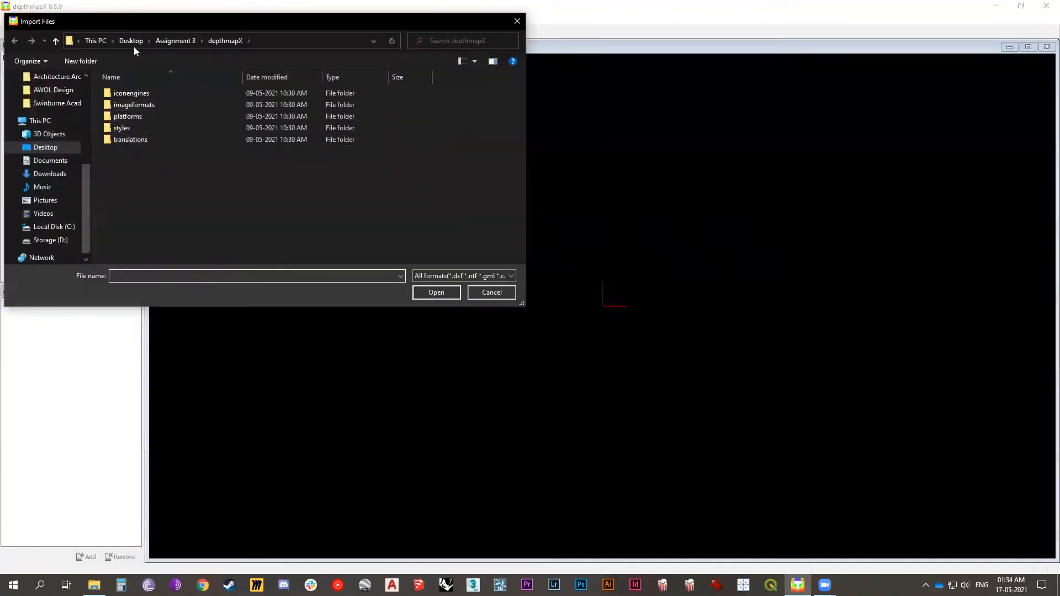
left_click(172, 40)
left_click(128, 40)
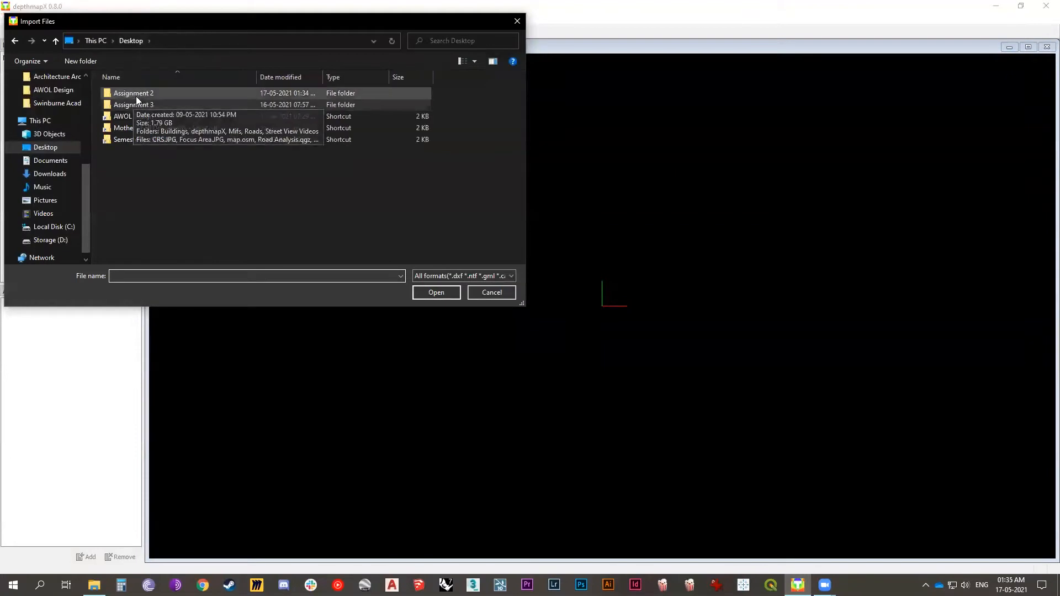
double_click(136, 97)
double_click(122, 117)
left_click(121, 105)
left_click(437, 293)
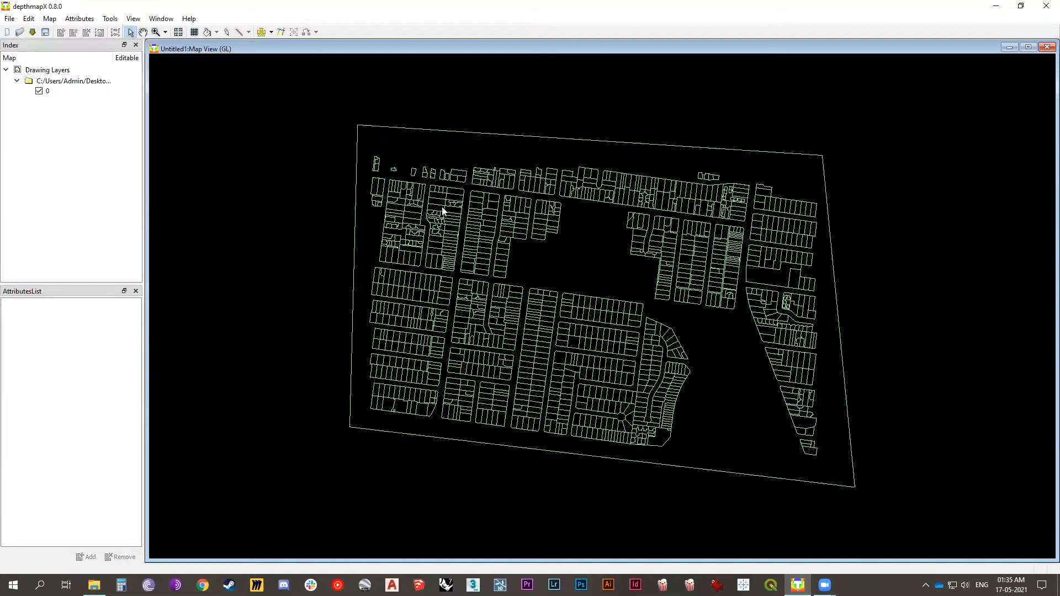
Step: Construct an all-line axial map from a seed point in the open strip just inside the plan's upper boundary
left_click(281, 32)
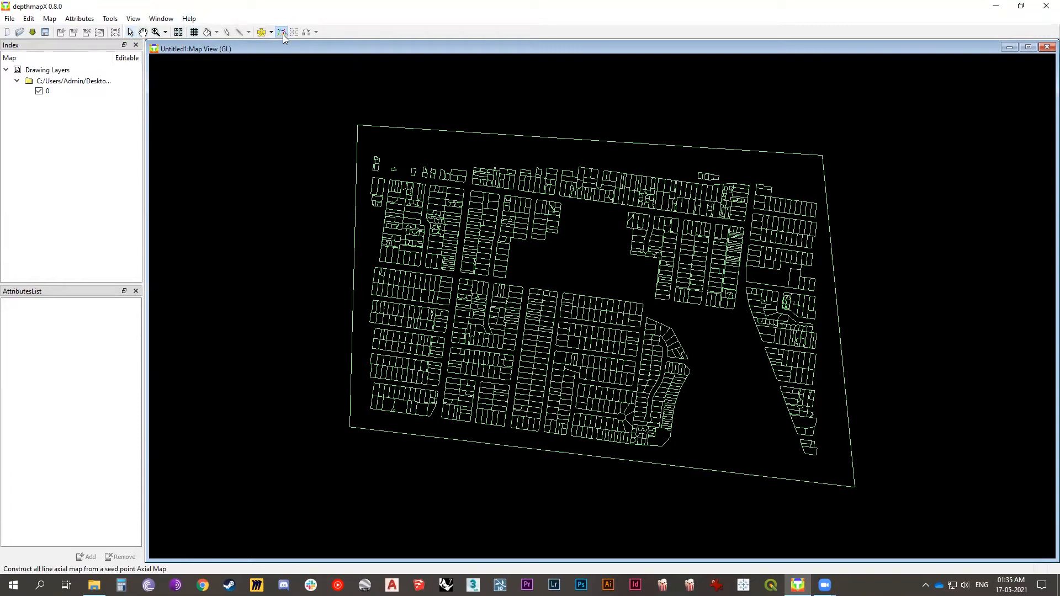
left_click(438, 149)
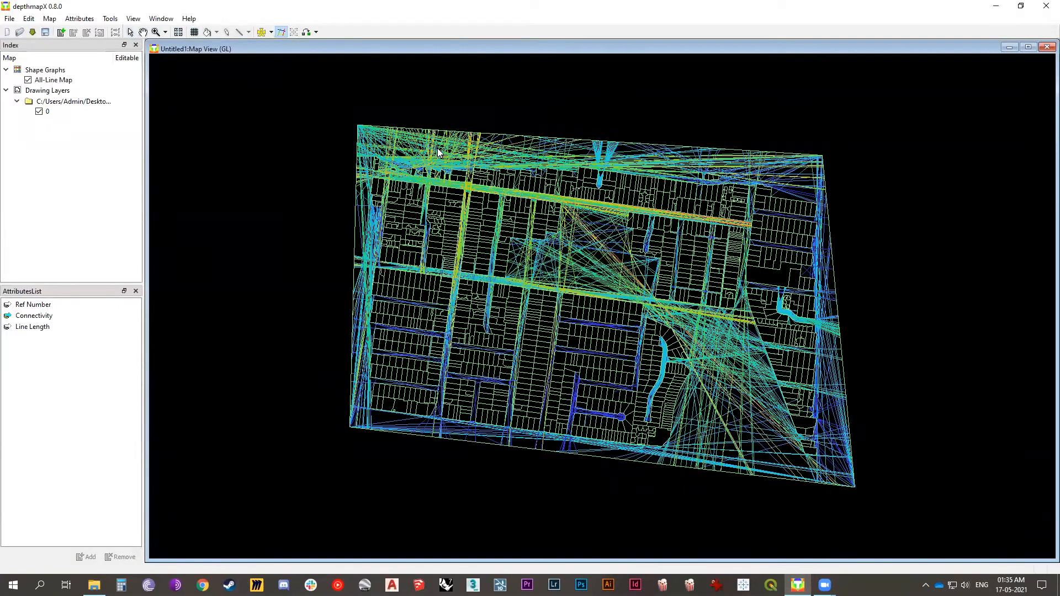
Step: Examine individual lines of the all-line map and compare its Line Length and Connectivity colourings
left_click(476, 167)
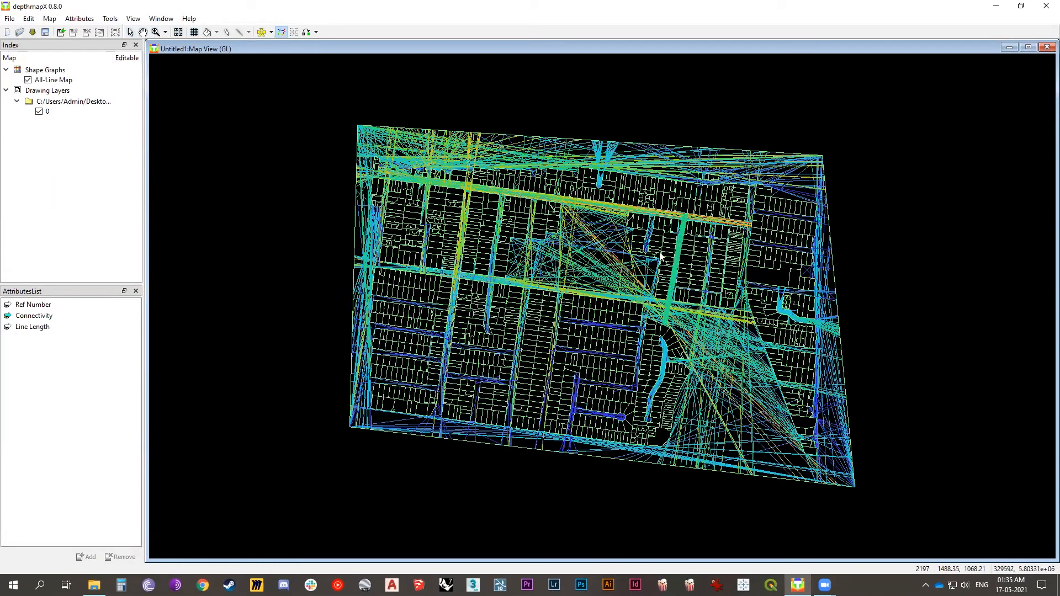
left_click(610, 262)
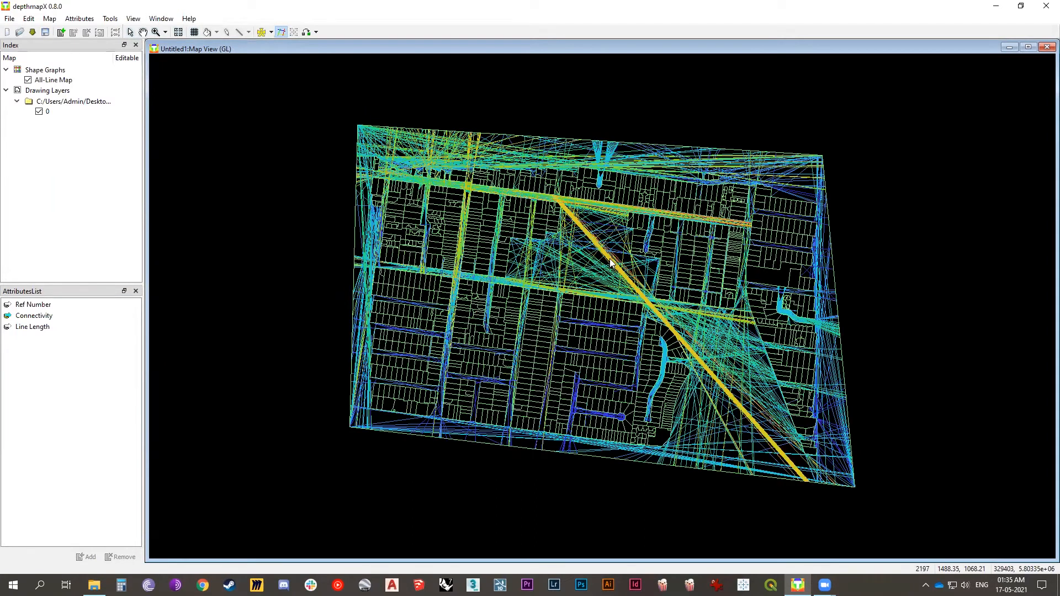
left_click(617, 264)
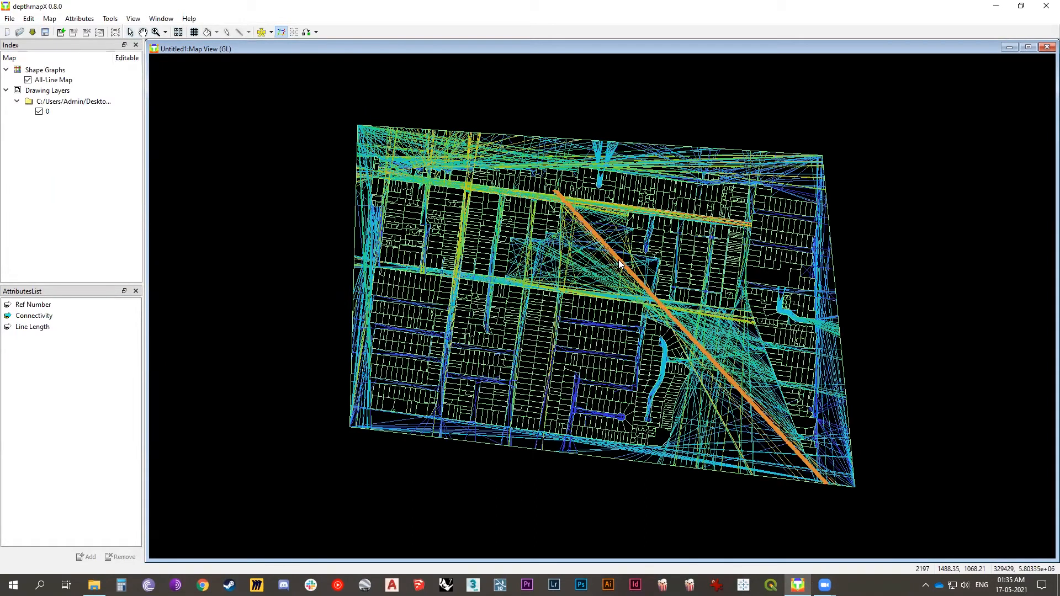
left_click(590, 239)
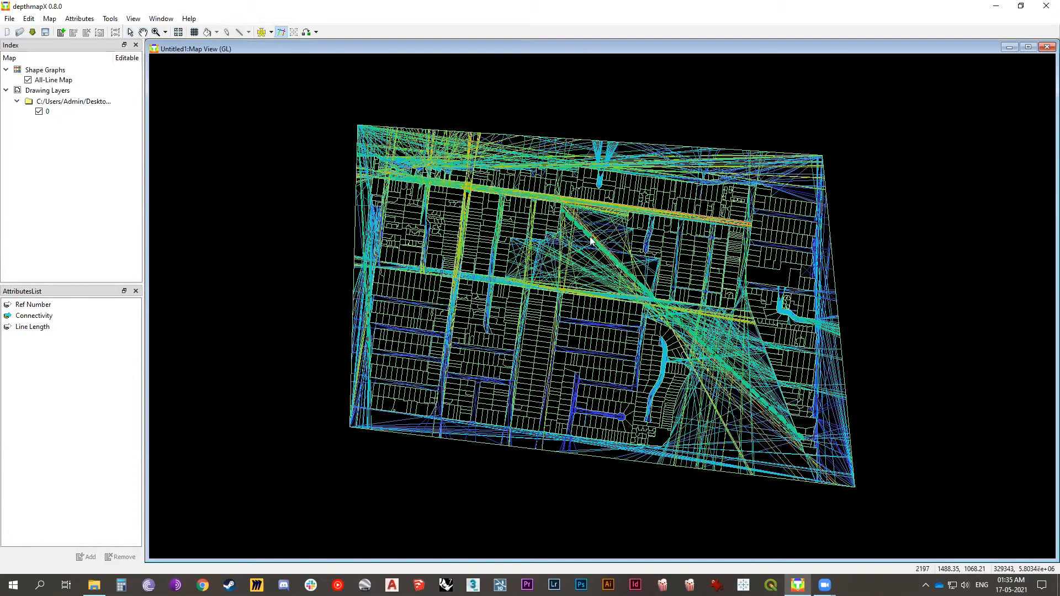
left_click(26, 327)
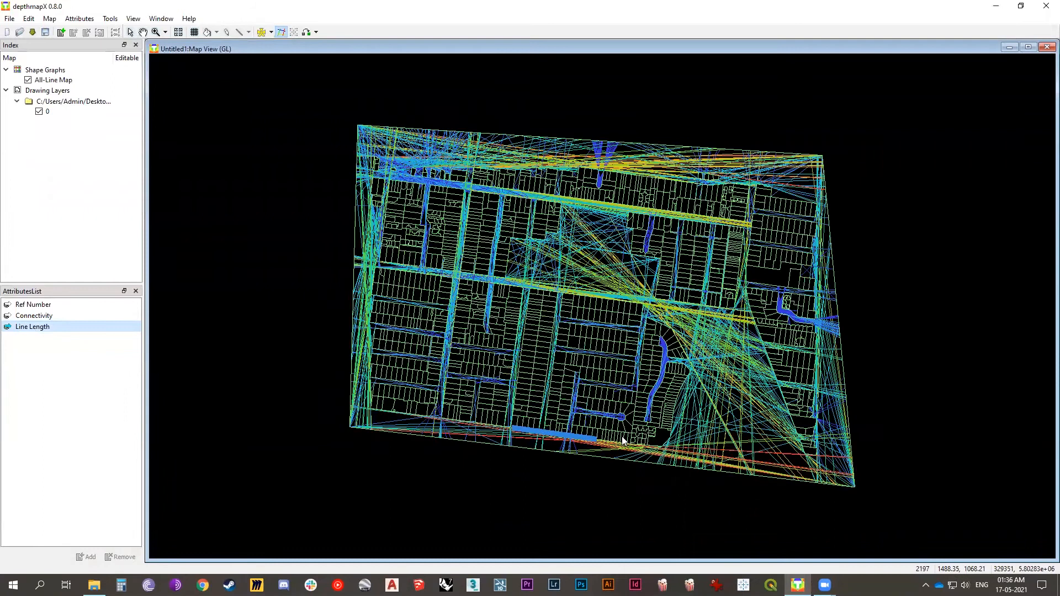
left_click(98, 317)
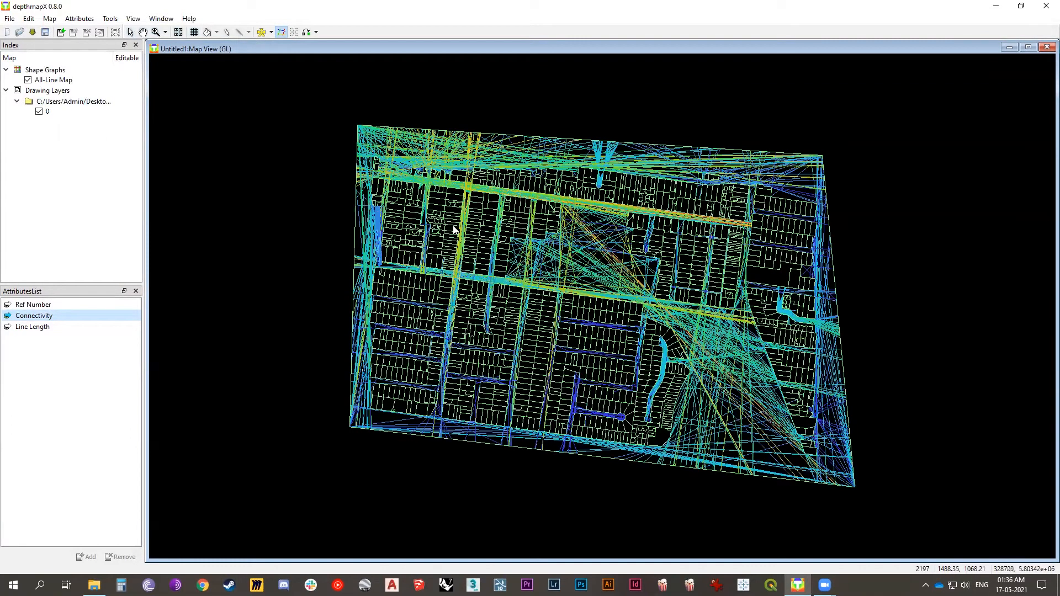
Step: Set the Connectivity colour scale's blue limit to 7.42 and its red limit to 343.46, and apply it
left_click(161, 18)
left_click(178, 98)
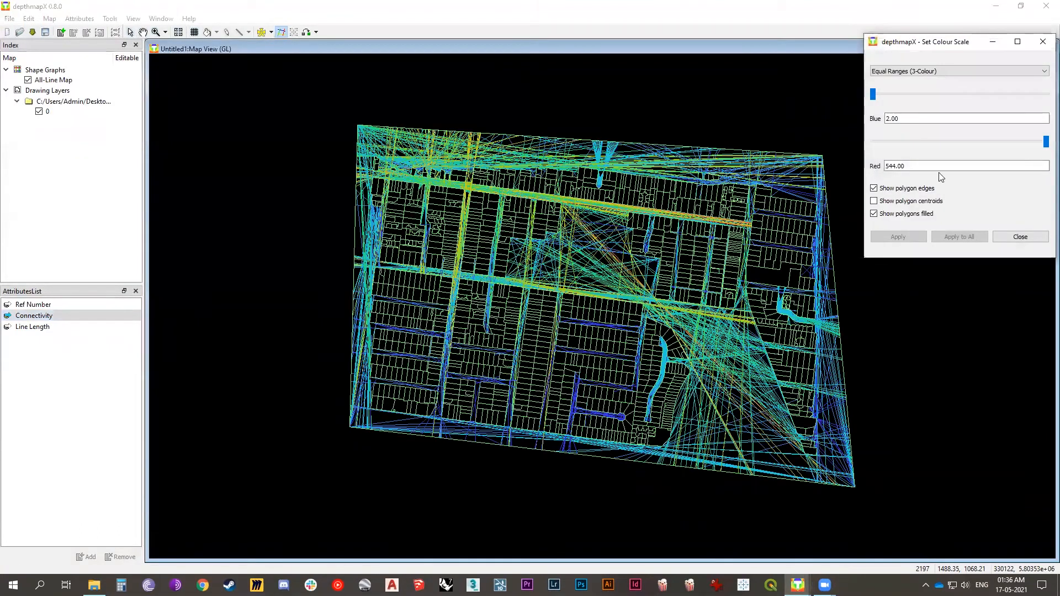
left_click(997, 142)
left_click_drag(875, 93, 870, 95)
left_click(893, 241)
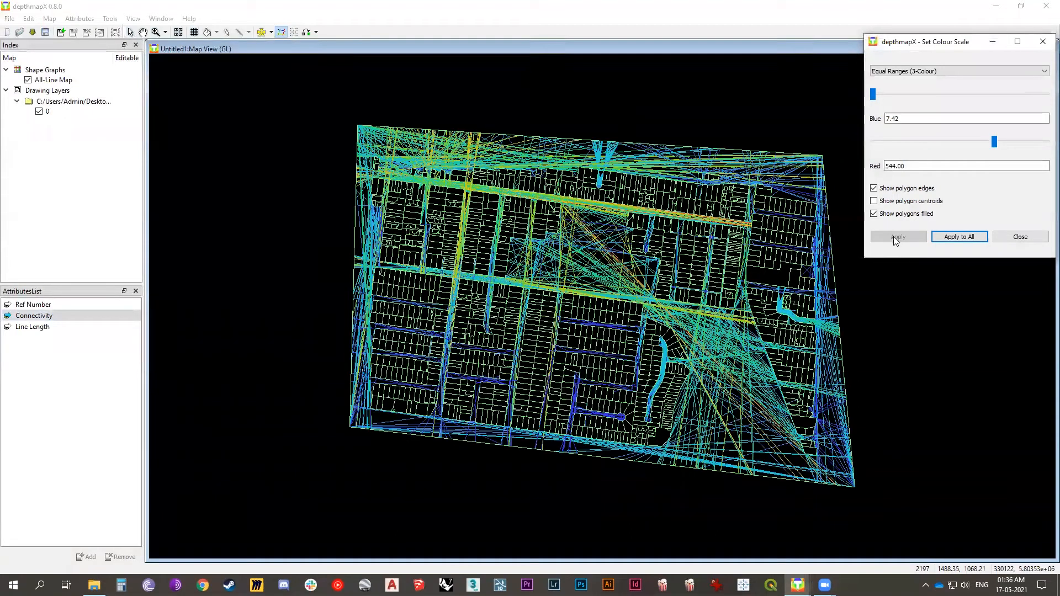
left_click_drag(992, 142, 978, 142)
left_click(977, 142)
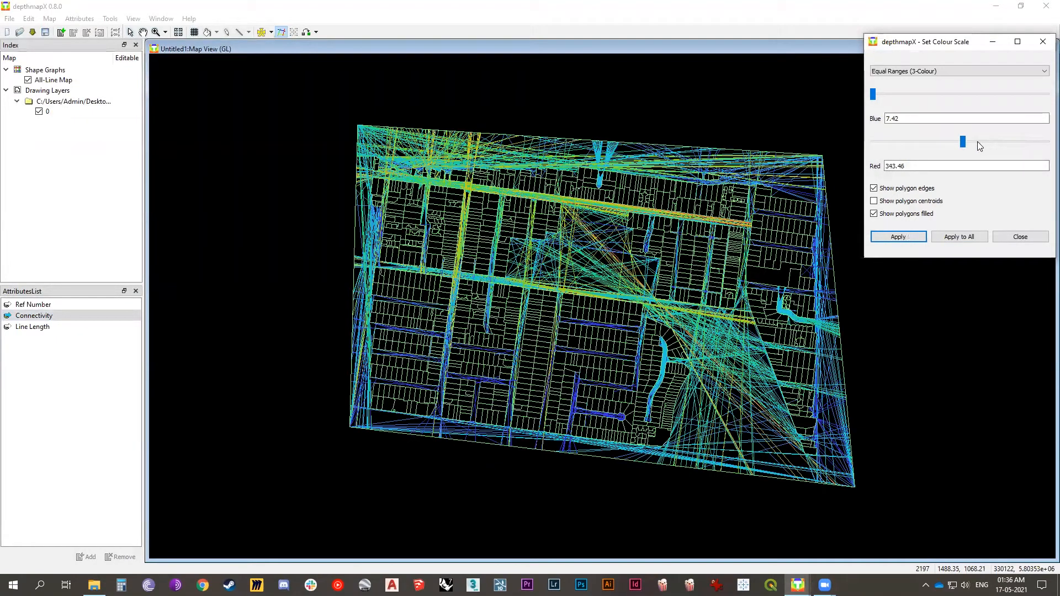
left_click(905, 237)
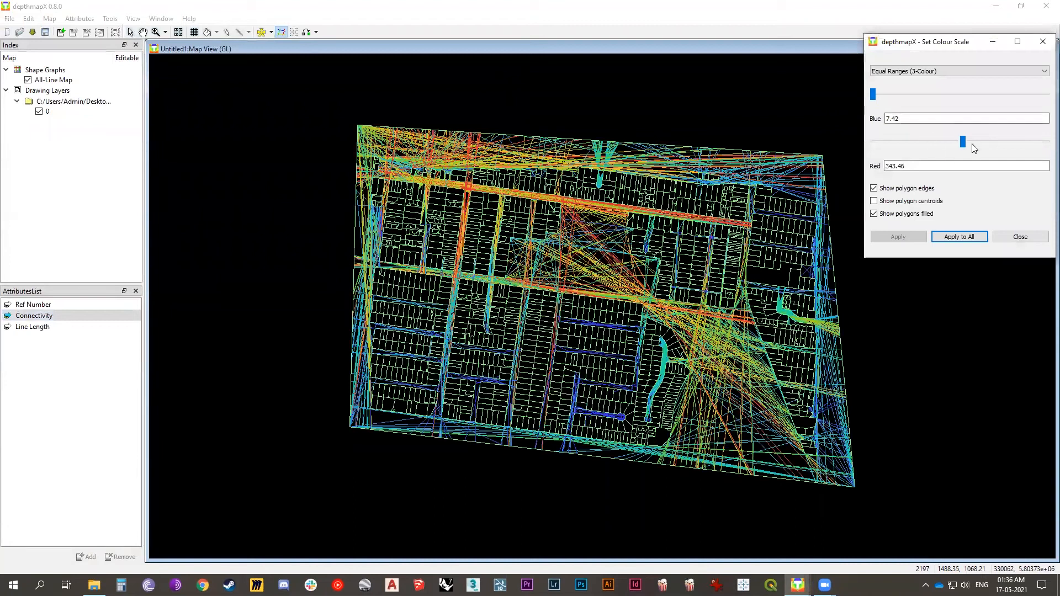
Step: Fine-tune the colour scale's red limit to 305.52, apply it and close the colour scale settings
left_click_drag(963, 142, 967, 140)
left_click(912, 236)
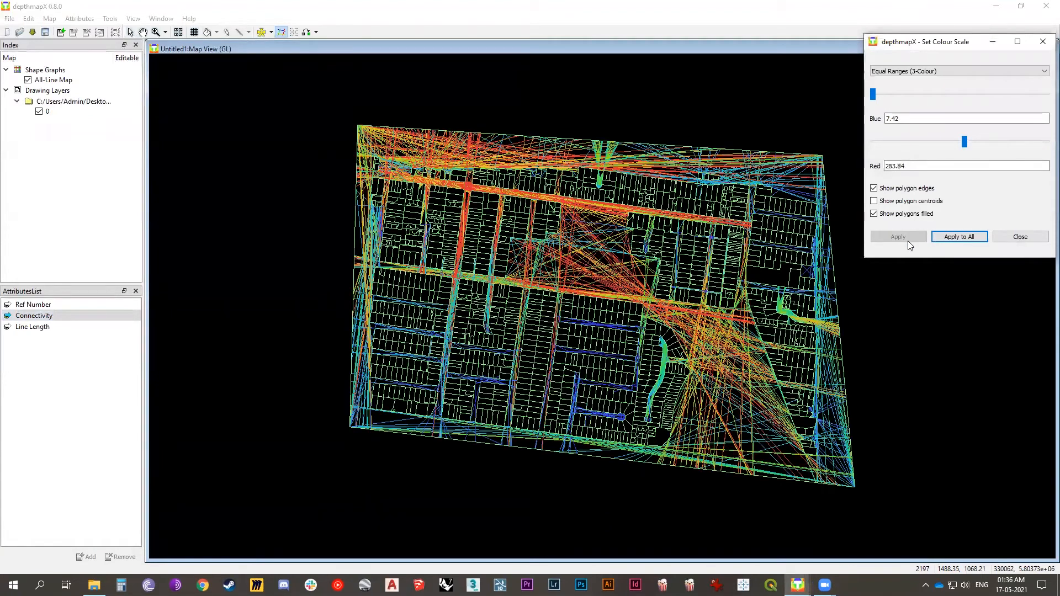
left_click_drag(965, 142, 972, 142)
left_click(907, 235)
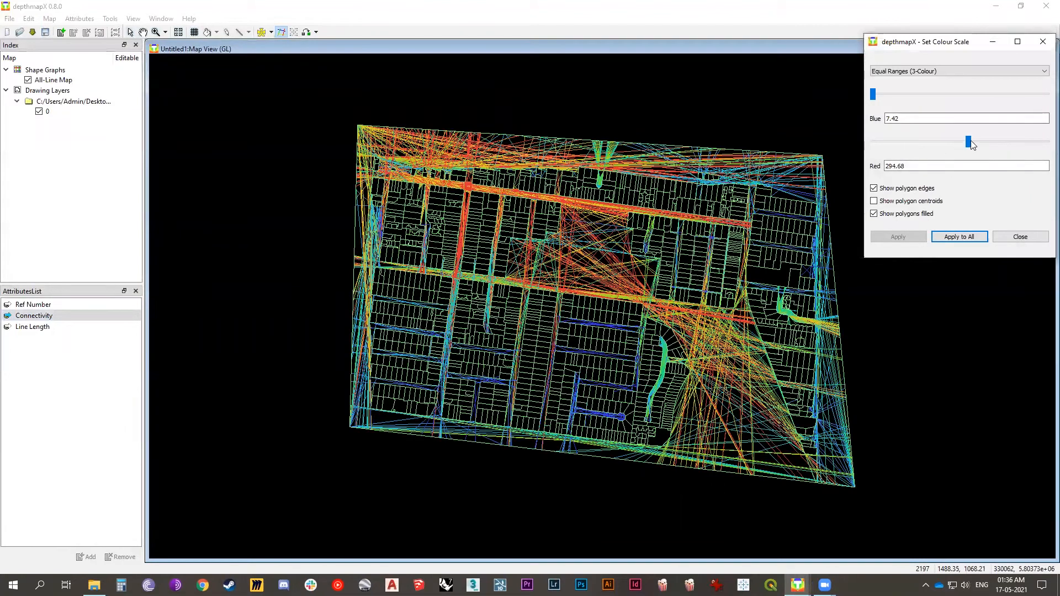
left_click(913, 238)
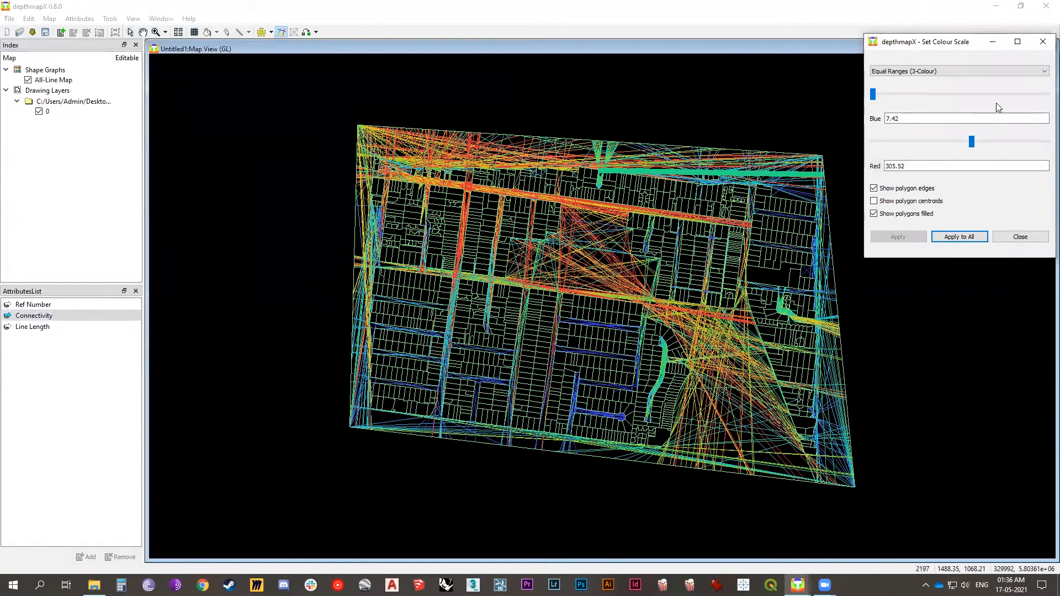
left_click(1043, 42)
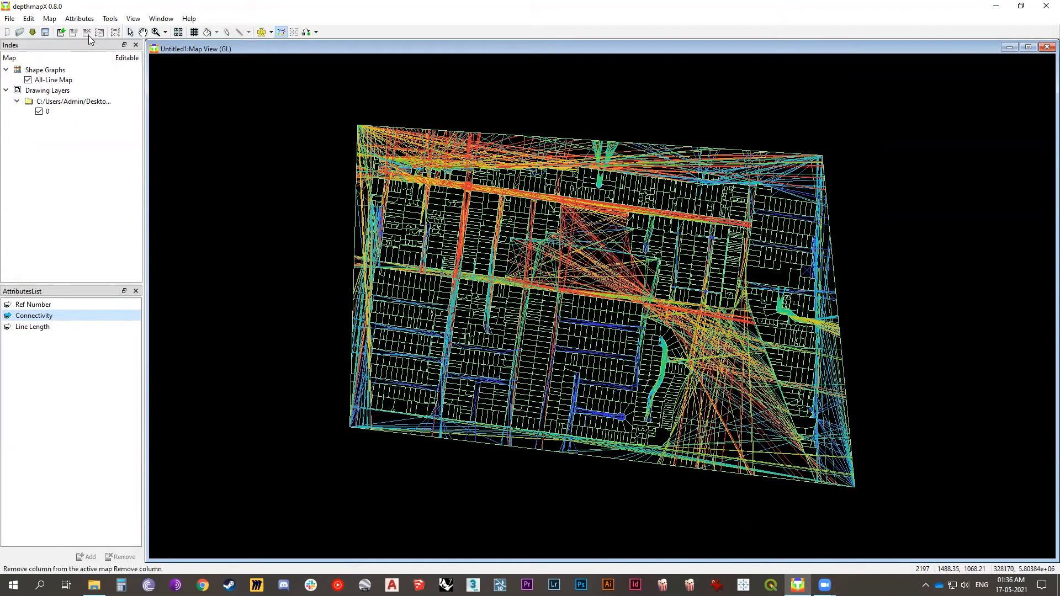
Step: Reduce the all-line map to a fewest-line map
left_click(109, 18)
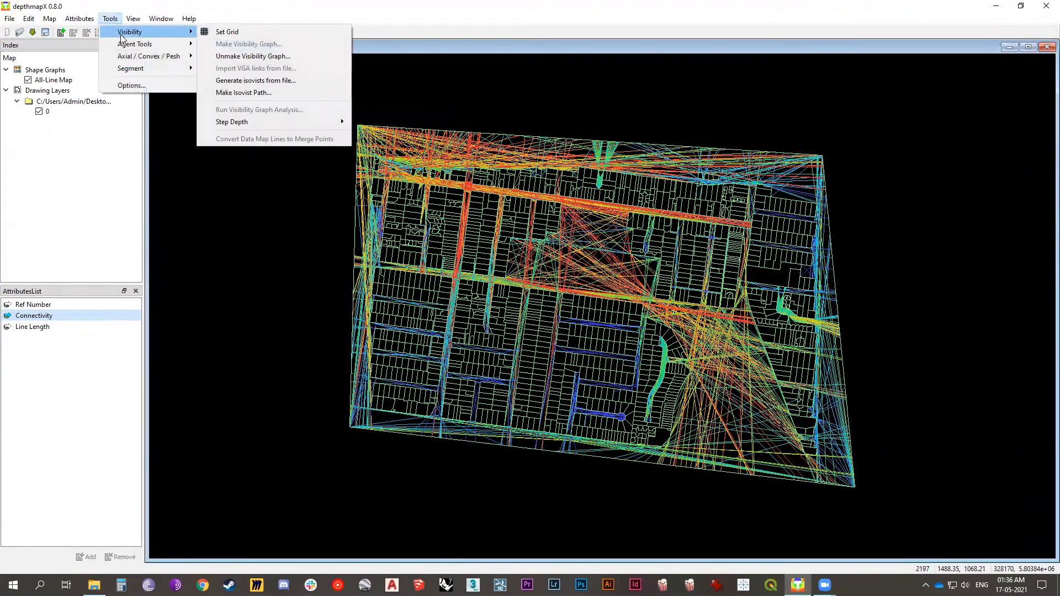
mouse_move(128, 56)
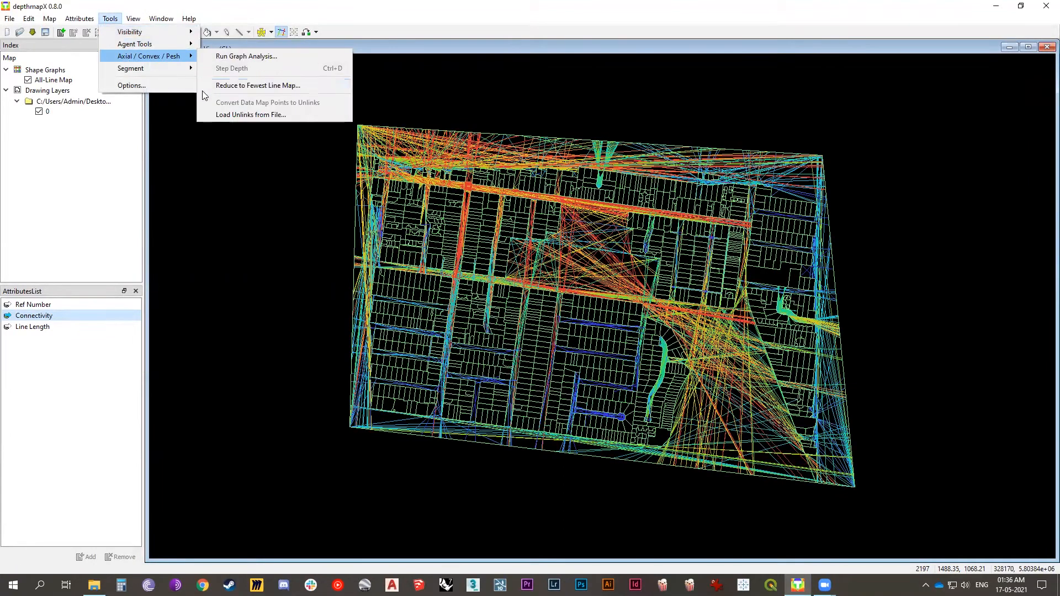
left_click(264, 85)
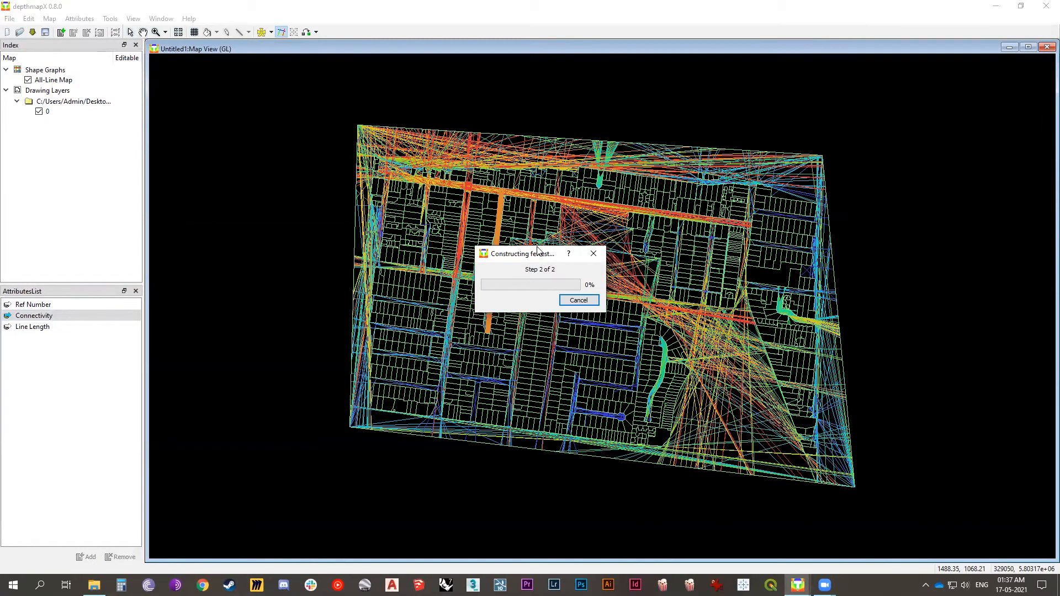
left_click_drag(537, 247, 432, 294)
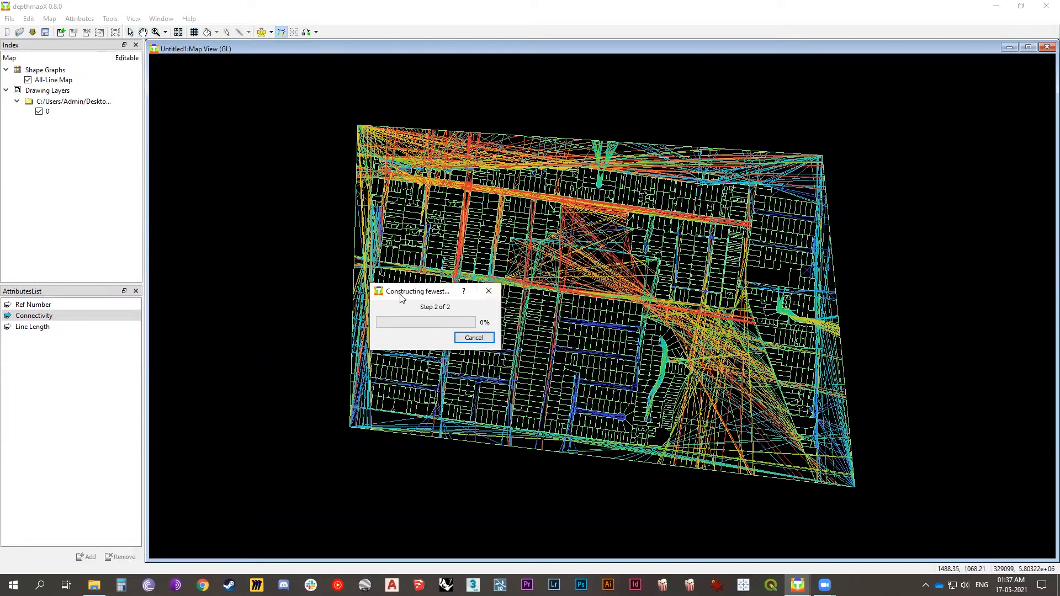
left_click_drag(402, 297, 466, 247)
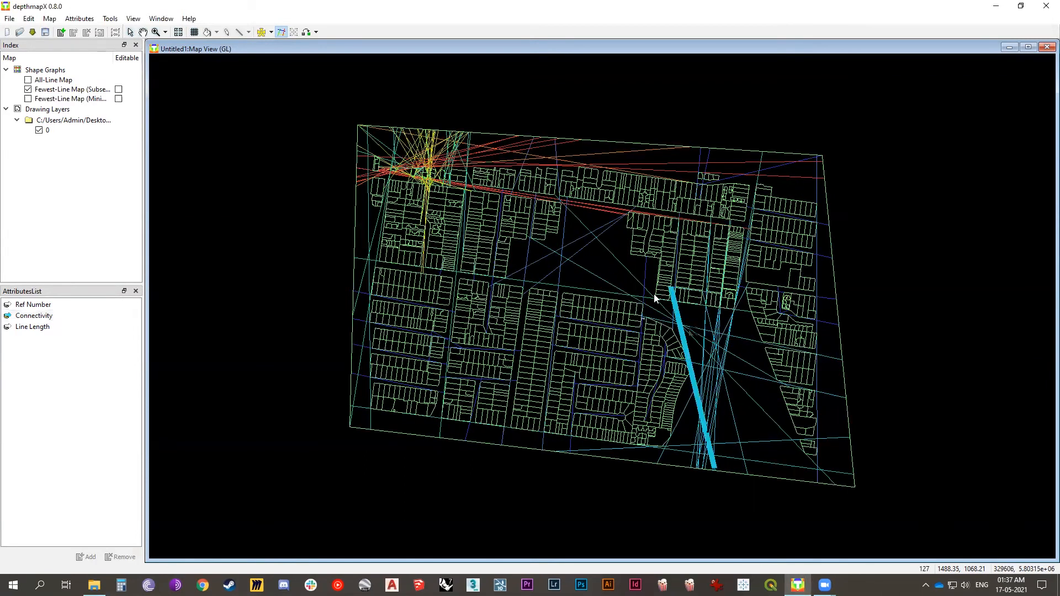
Step: Run the axial graph analysis on the fewest-line subsets map with radius n and choice (betweenness) included
left_click(625, 267)
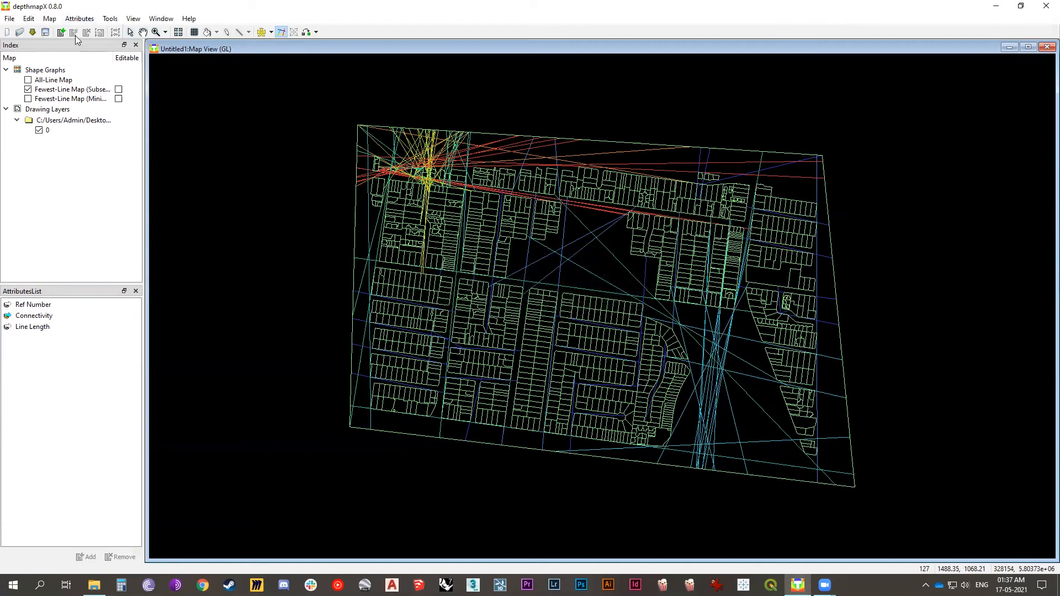
left_click(108, 19)
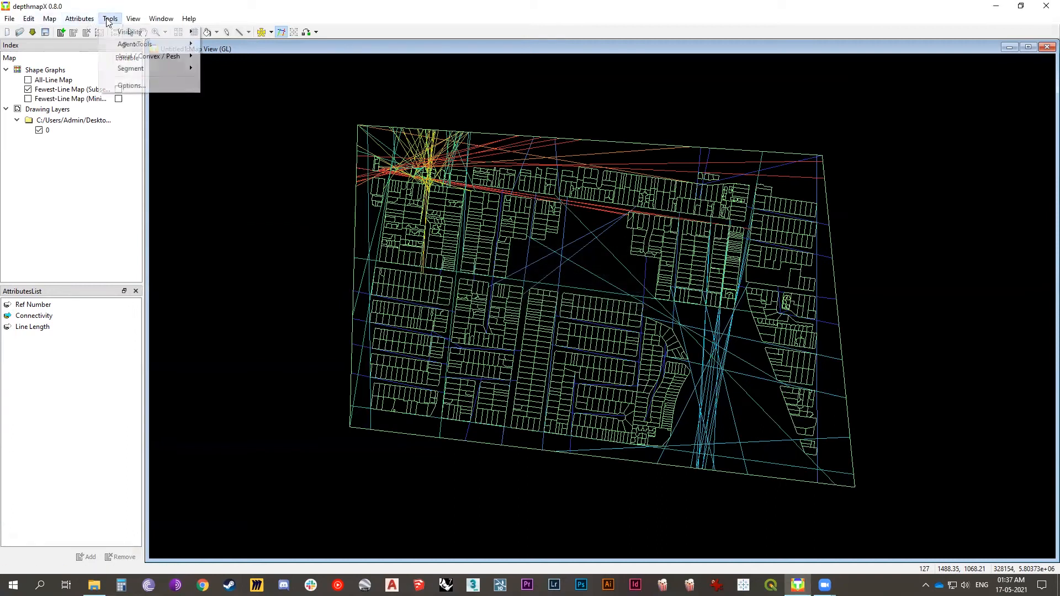
mouse_move(127, 57)
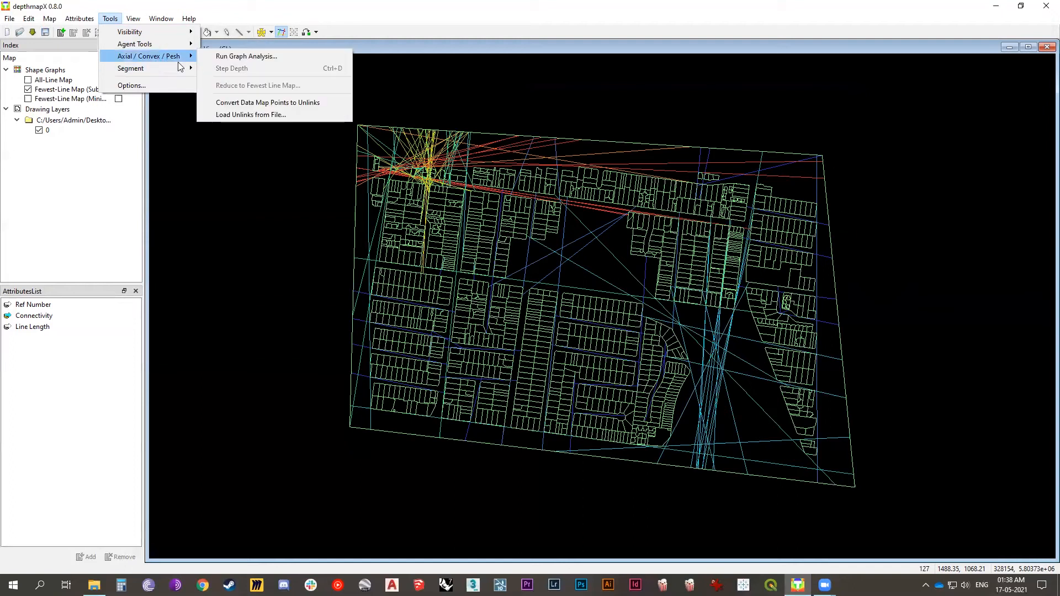
left_click(239, 57)
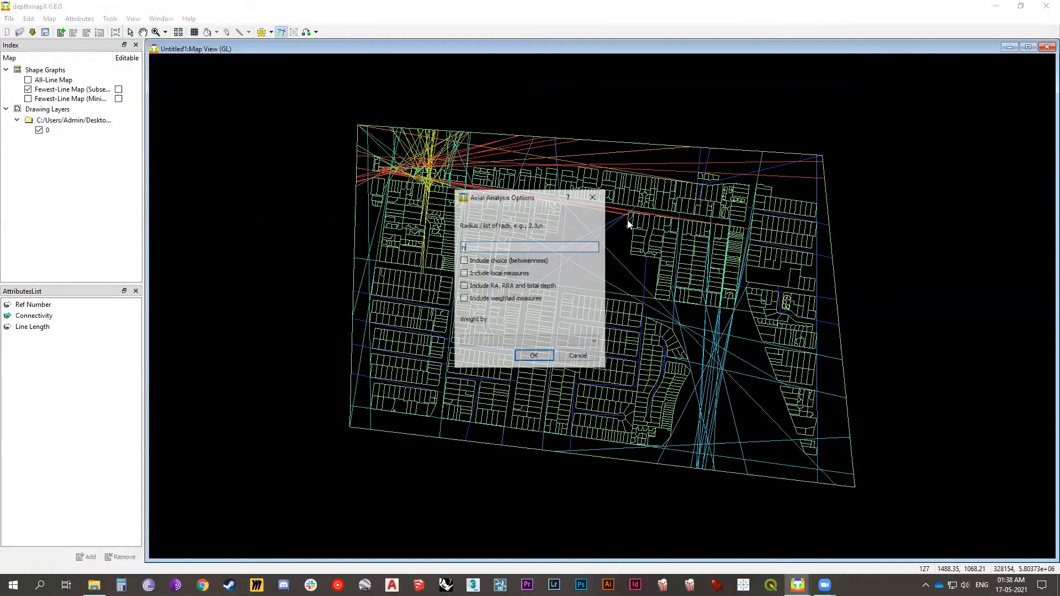
left_click(464, 261)
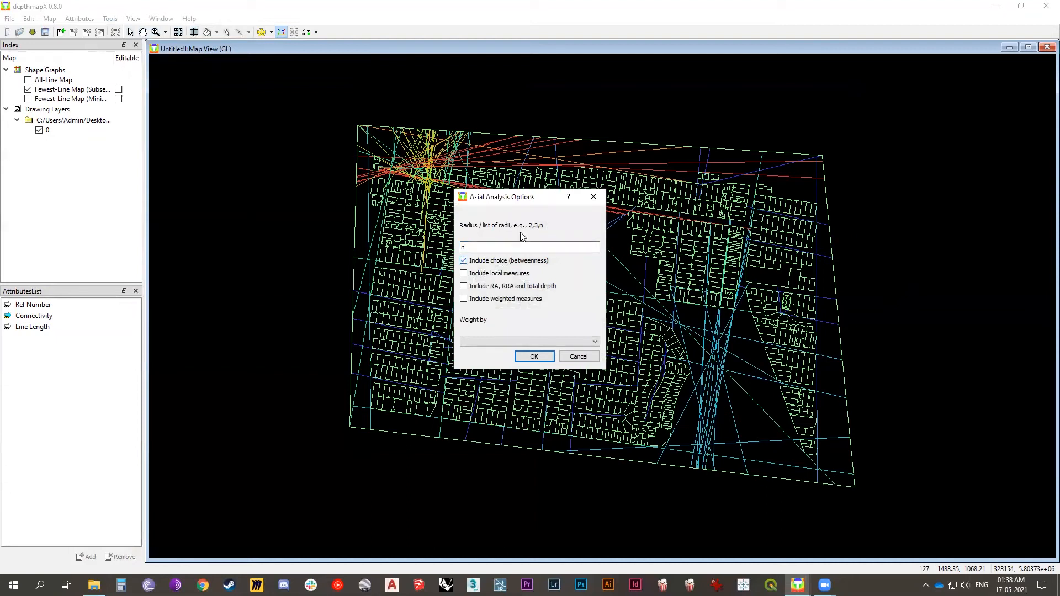
left_click(537, 356)
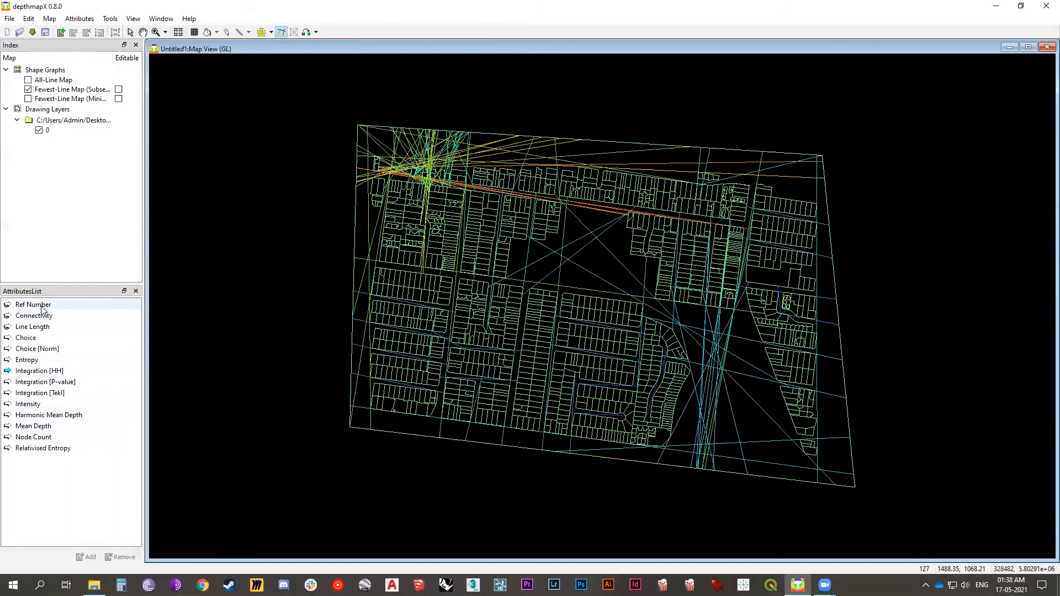
Step: Colour the map by Relativised Entropy and apply a colour scale with the blue limit at 1.16 and the red limit at 1.86
left_click(25, 449)
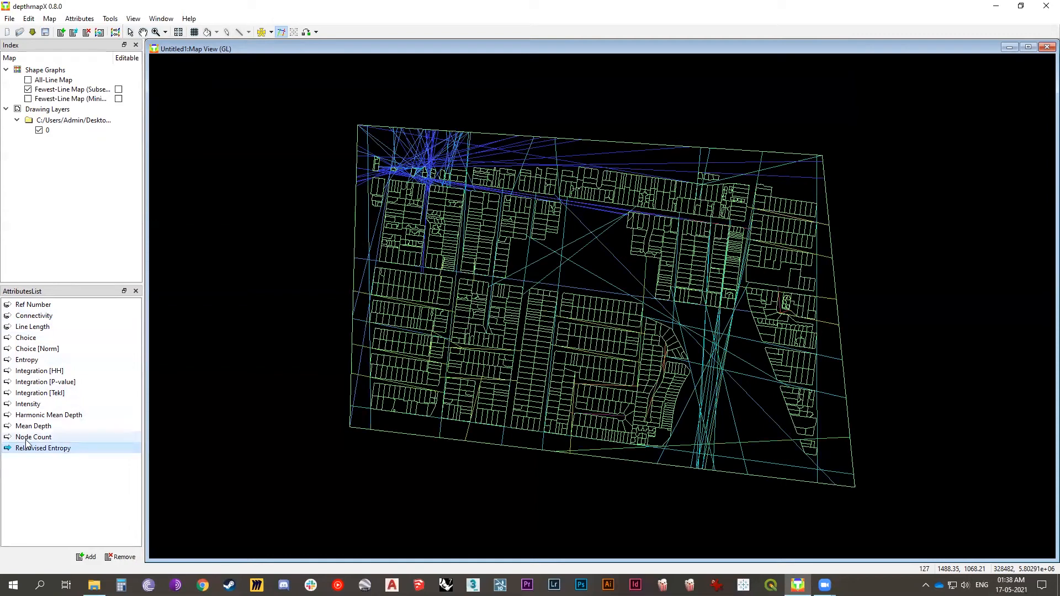
left_click(164, 21)
left_click(183, 97)
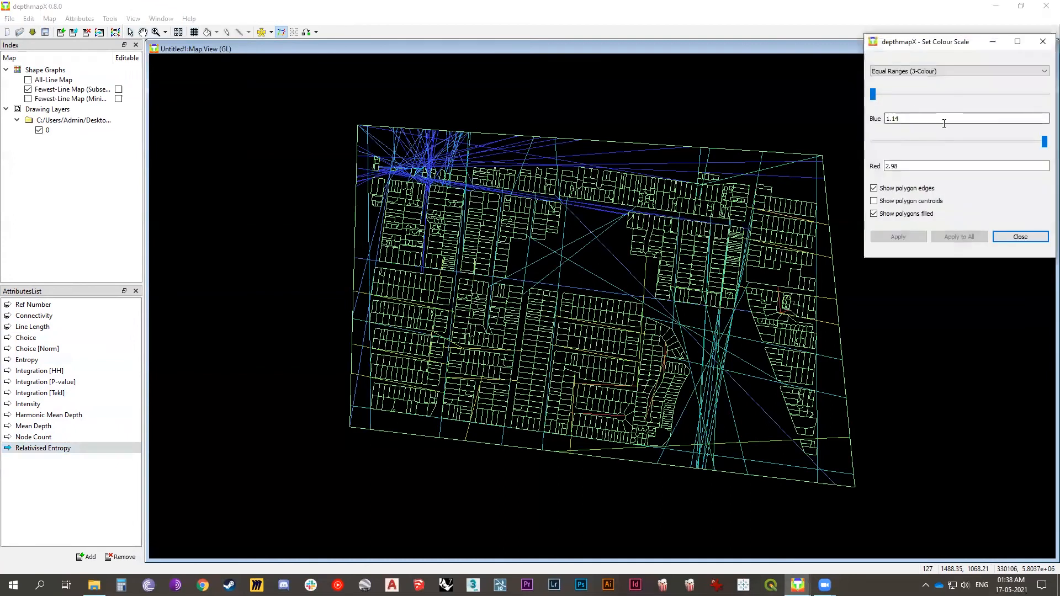
left_click(964, 141)
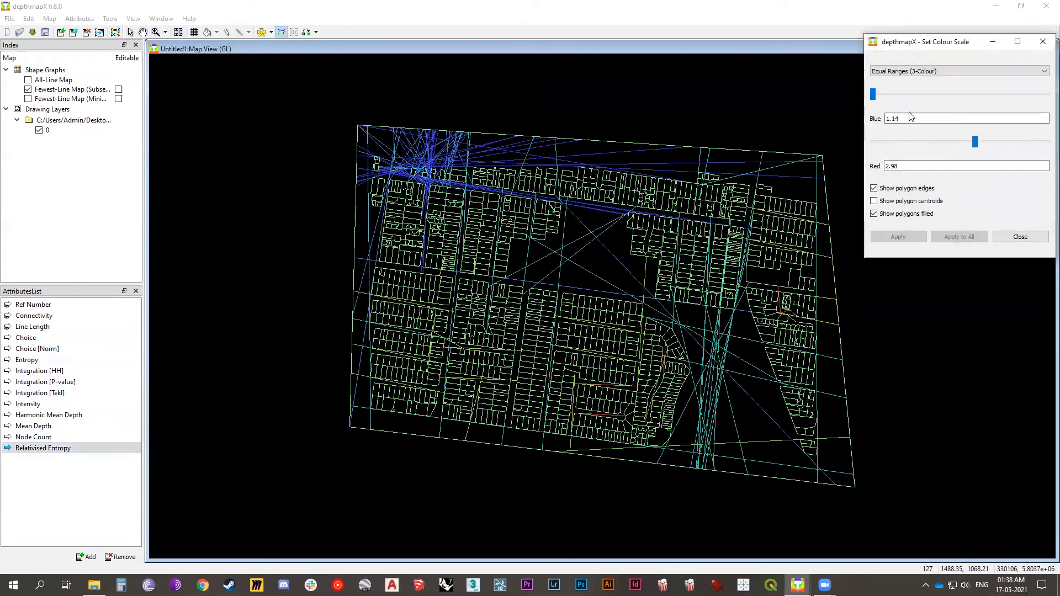
left_click_drag(876, 96, 884, 98)
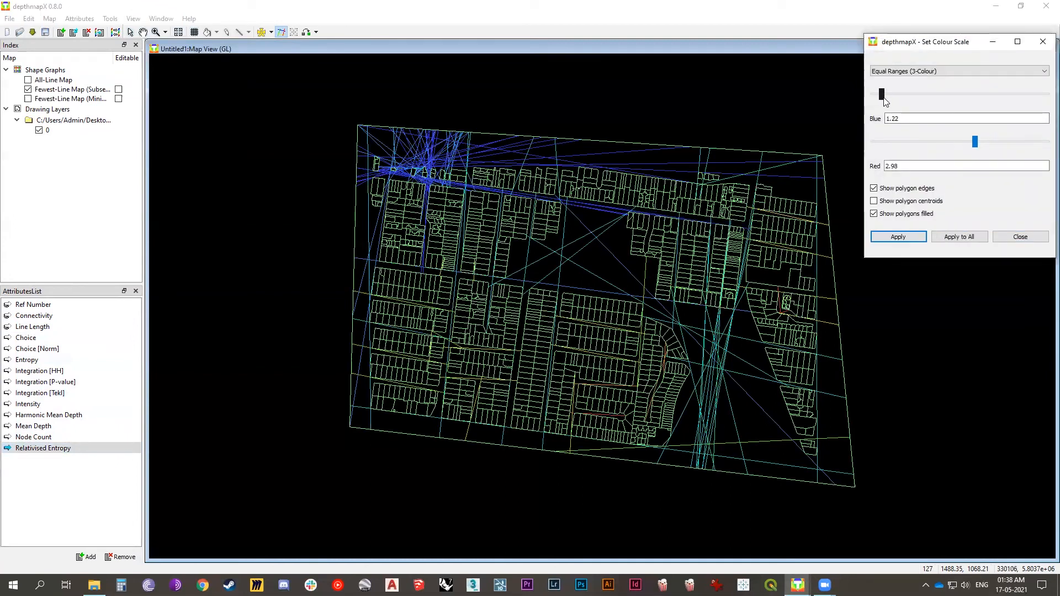
left_click(891, 238)
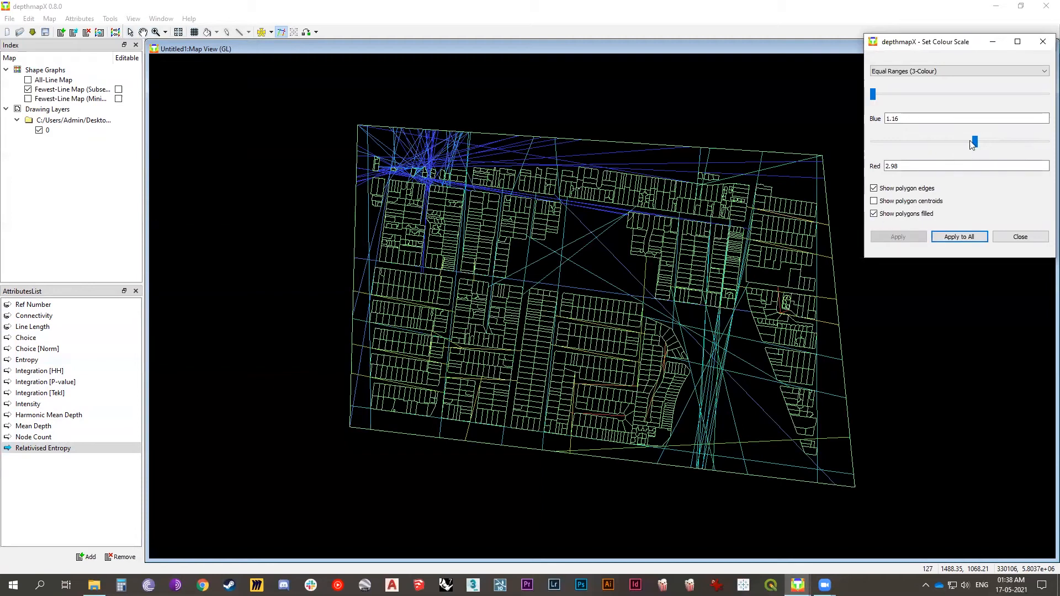
left_click_drag(975, 143, 939, 142)
left_click(897, 235)
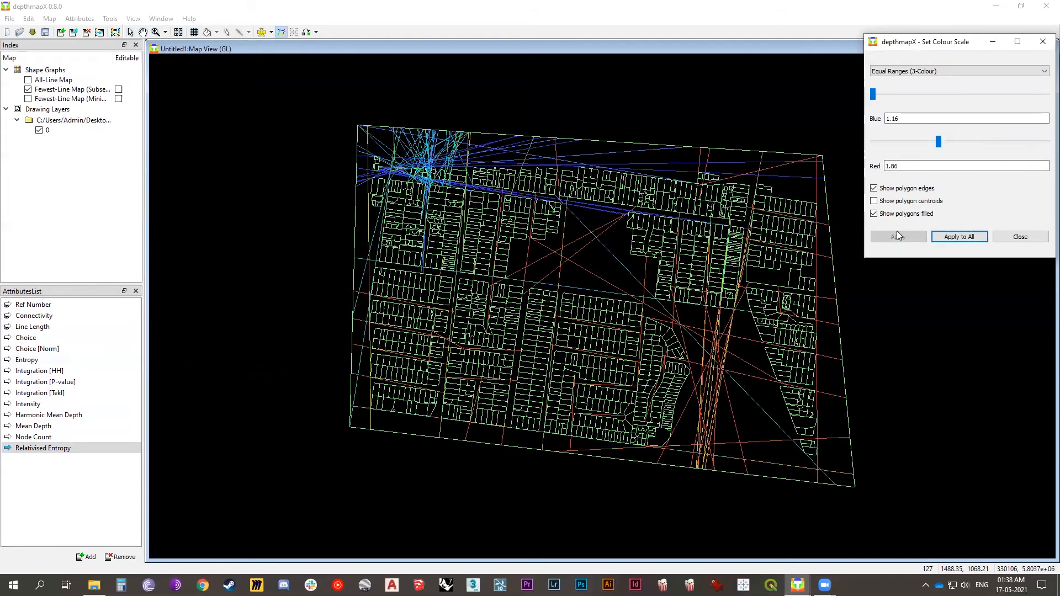
left_click(1044, 42)
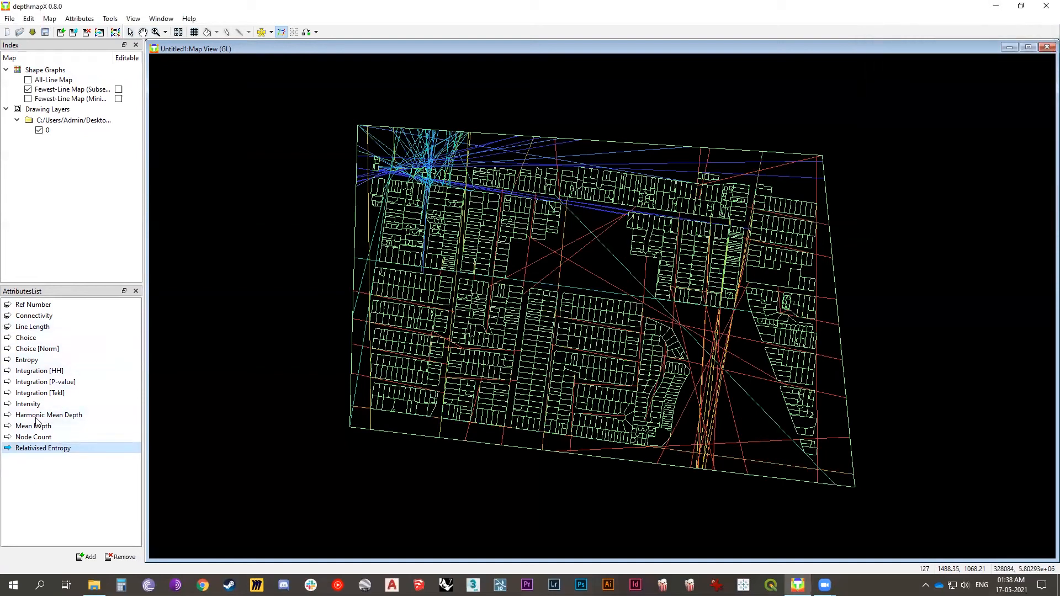
Step: Compare the map's Node Count, Mean Depth, Intensity, Entropy, Choice [Norm], Choice and Line Length colourings, ending on Connectivity
left_click(28, 438)
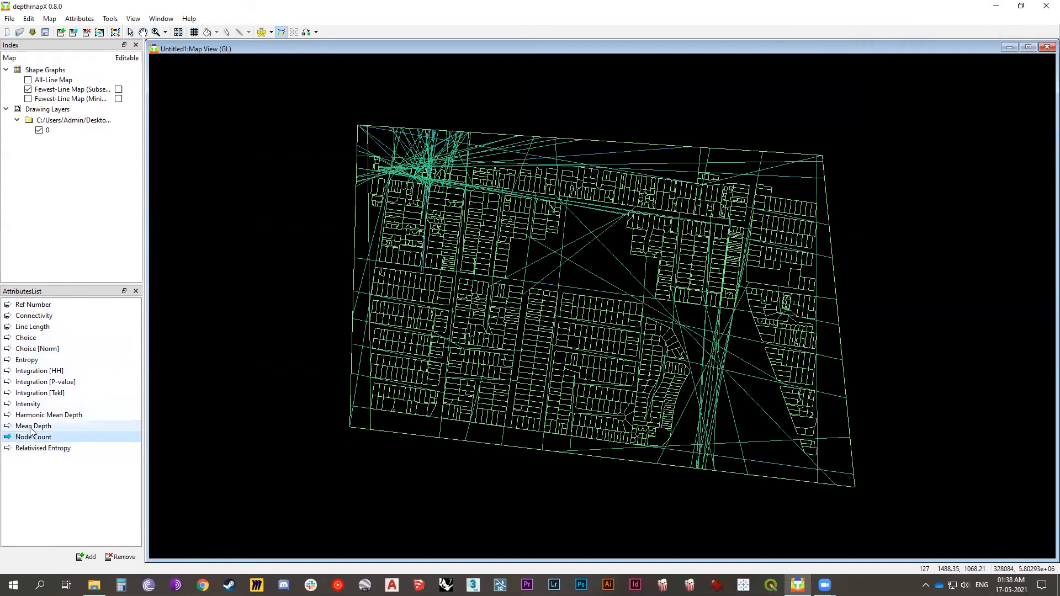
left_click(34, 426)
left_click(34, 404)
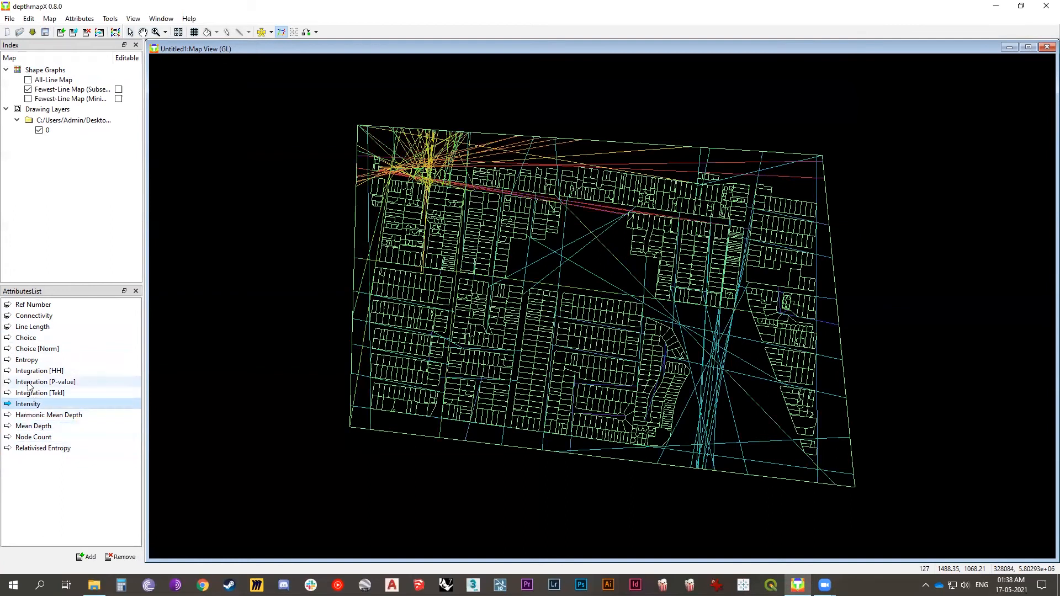
left_click(26, 361)
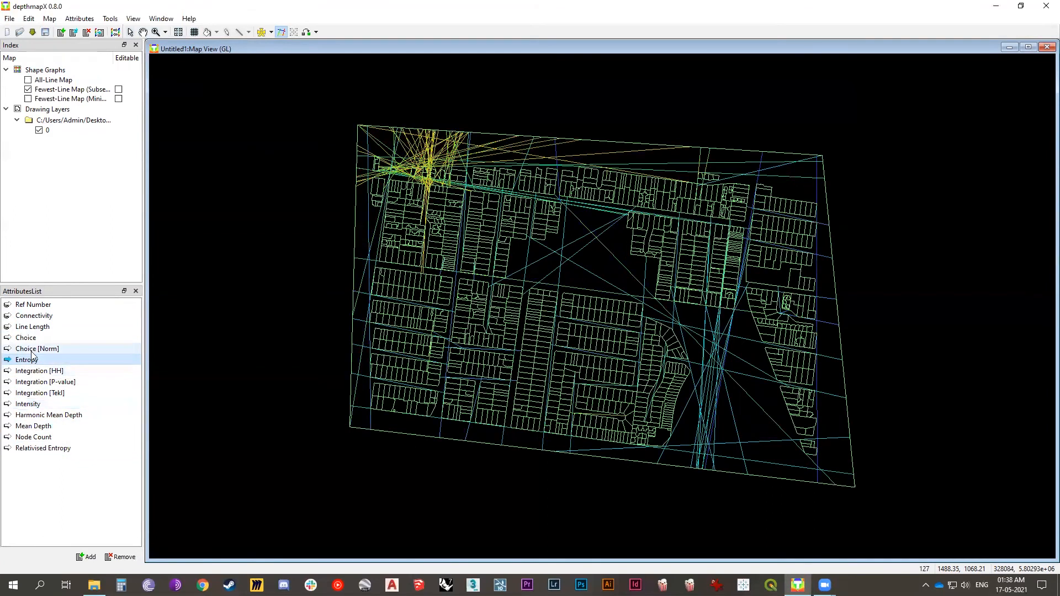
left_click(32, 349)
left_click(29, 337)
left_click(32, 327)
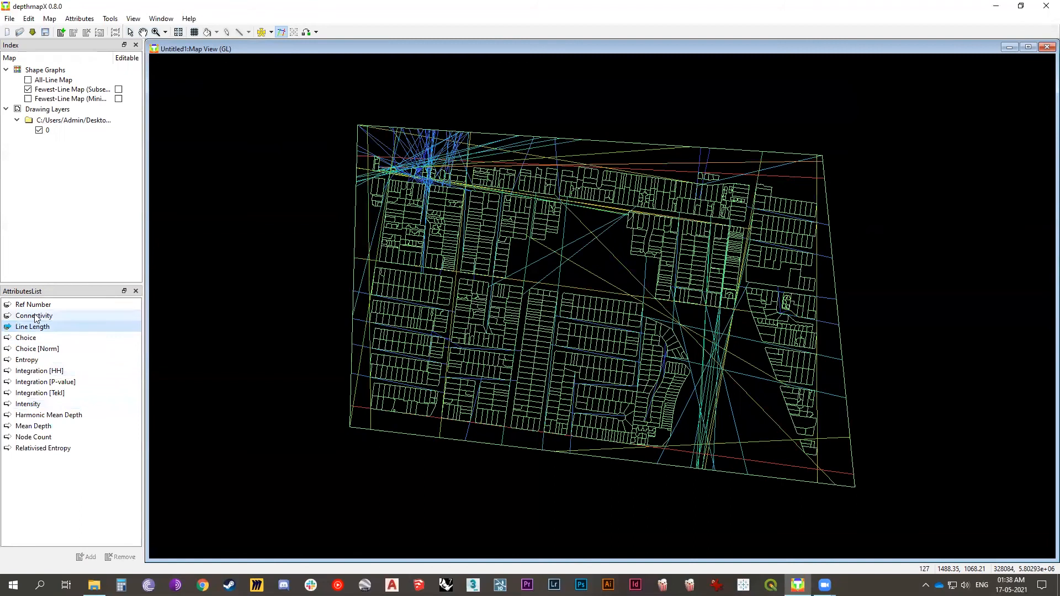
left_click(35, 317)
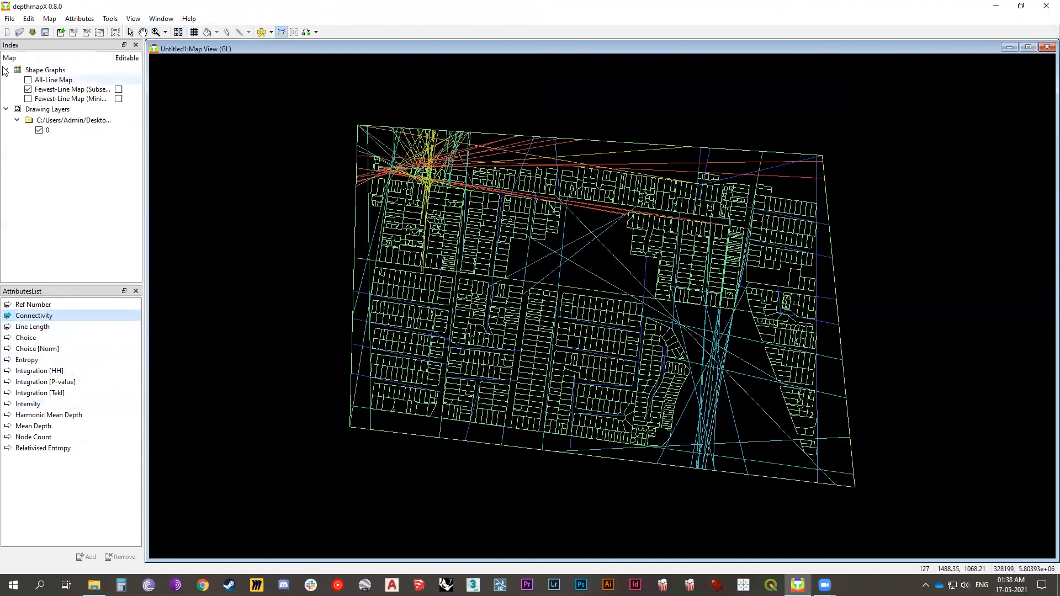
Step: Export the fewest-line subsets map as the MapInfo file _Fewest-Line_Map_(Subsets).mif into folder 4 of Assignment 2 on the Desktop
left_click(50, 19)
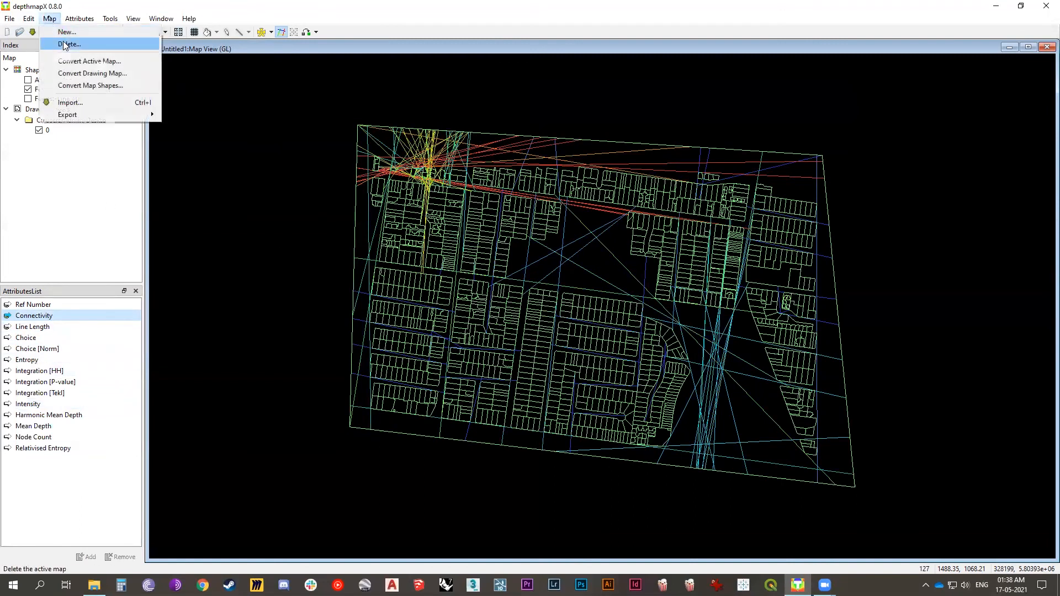
mouse_move(78, 114)
left_click(205, 113)
left_click(160, 267)
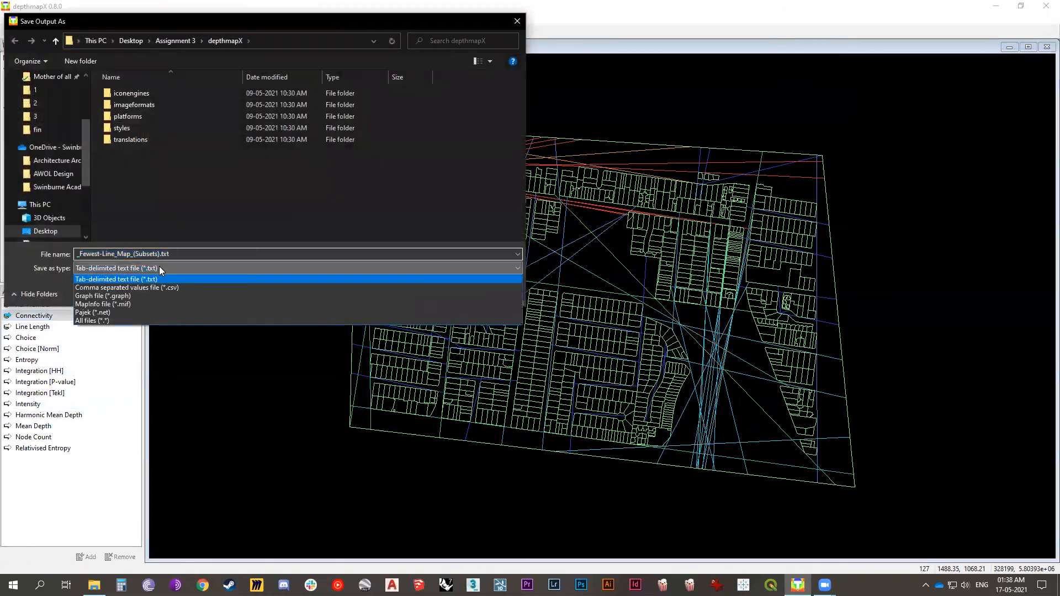
left_click(95, 305)
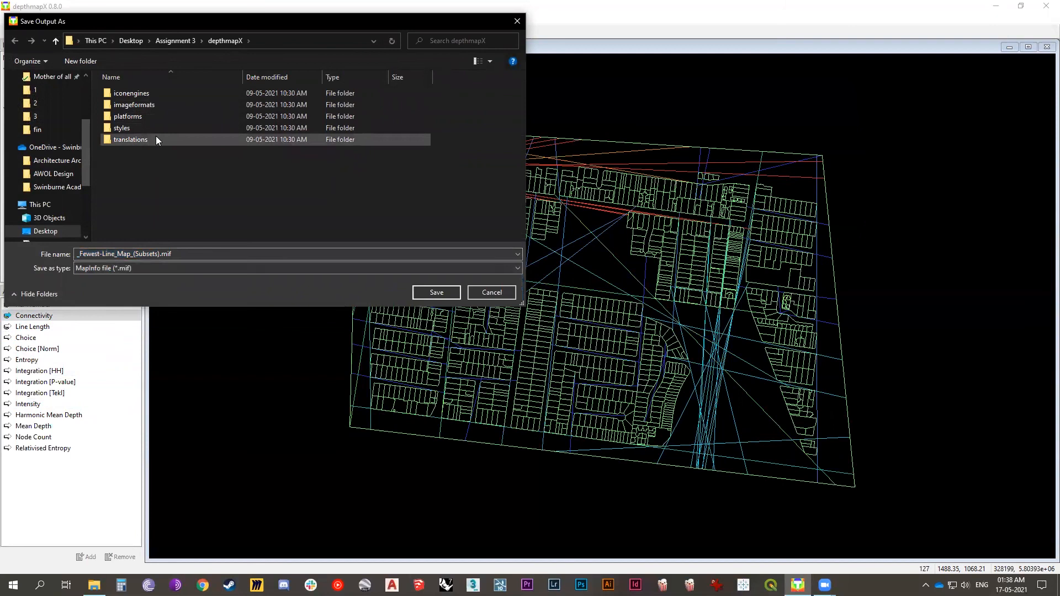
left_click(168, 40)
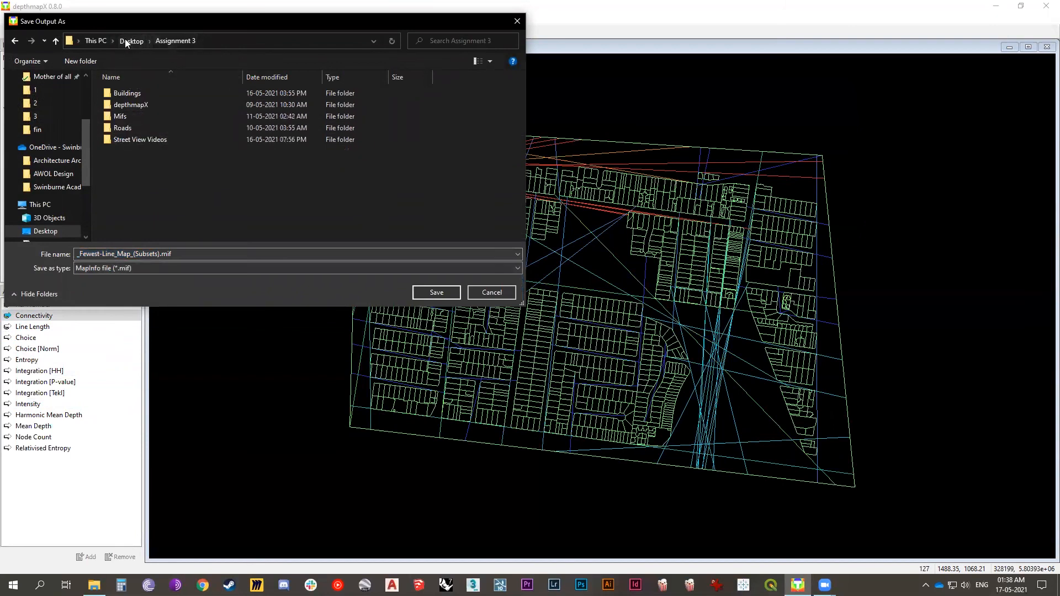
left_click(131, 40)
double_click(138, 92)
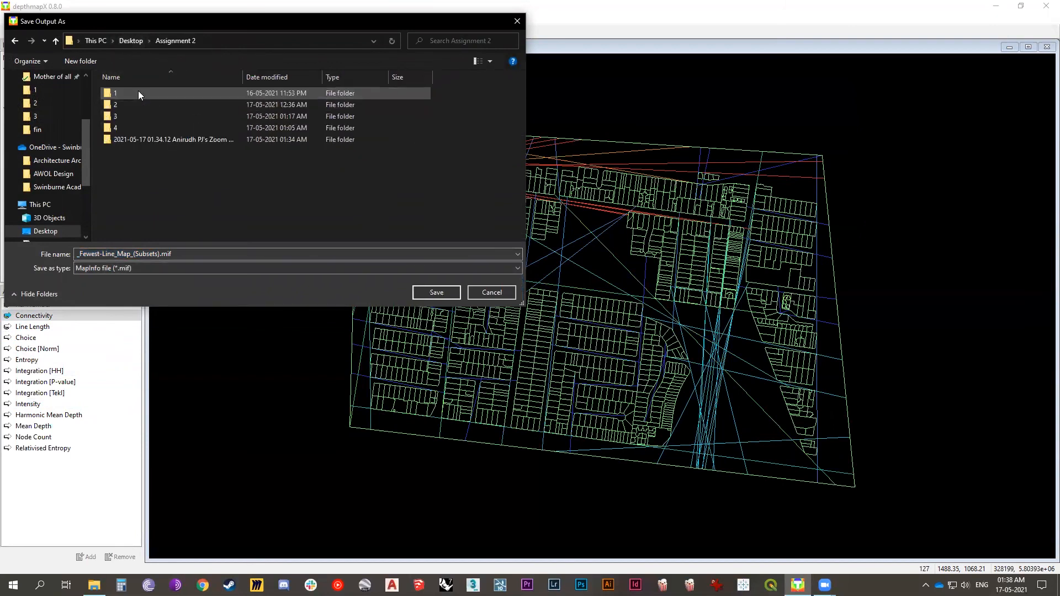
double_click(120, 127)
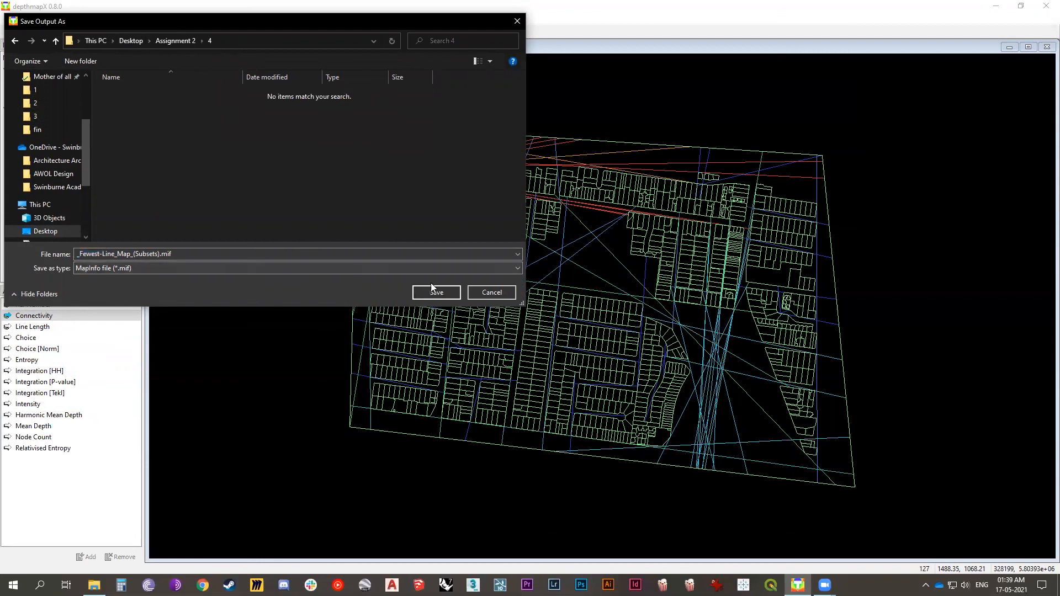
left_click(444, 292)
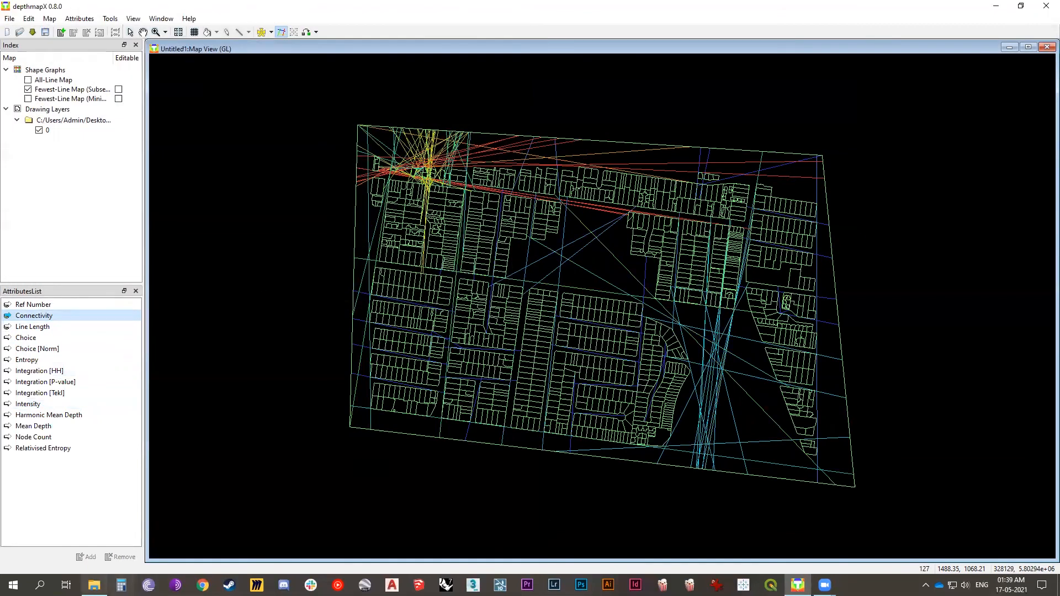
Step: Switch to File Explorer, locate folder 4 inside Assignment 2 to check the export, and return to the depthmapX map
left_click(94, 585)
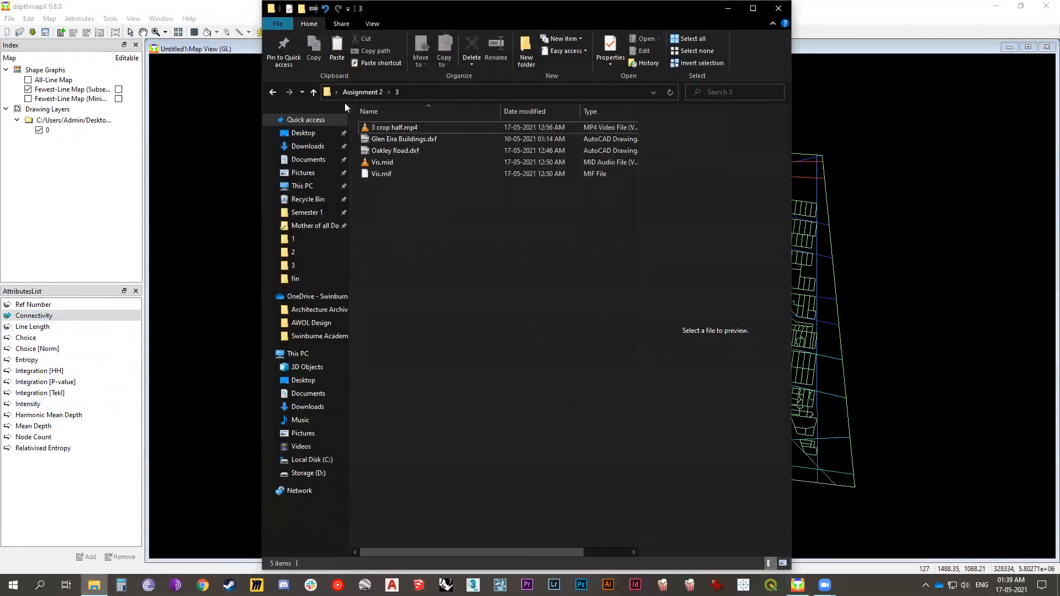
left_click(314, 92)
left_click(594, 154)
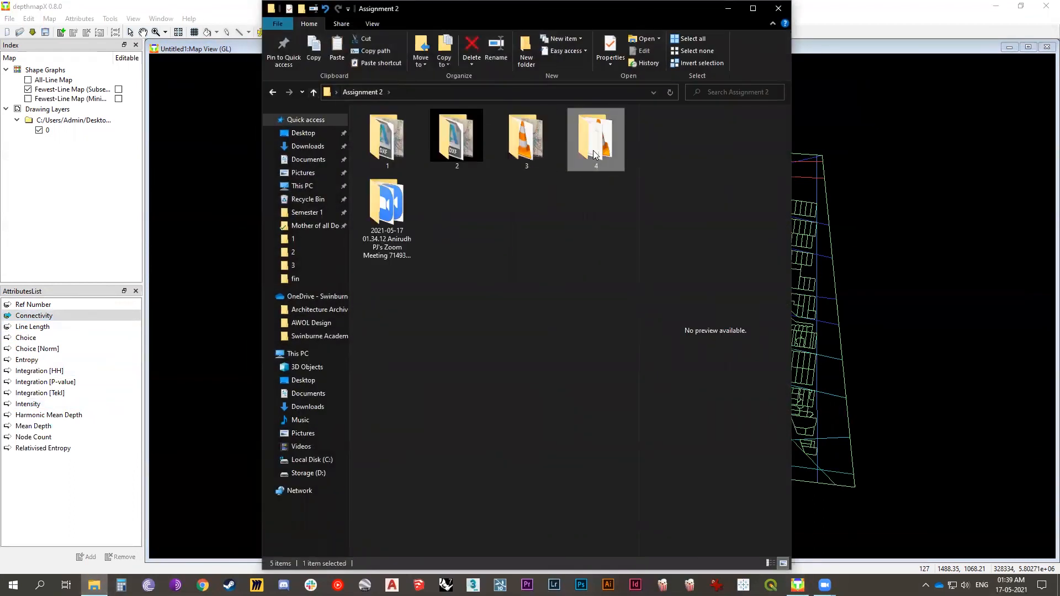
left_click(929, 196)
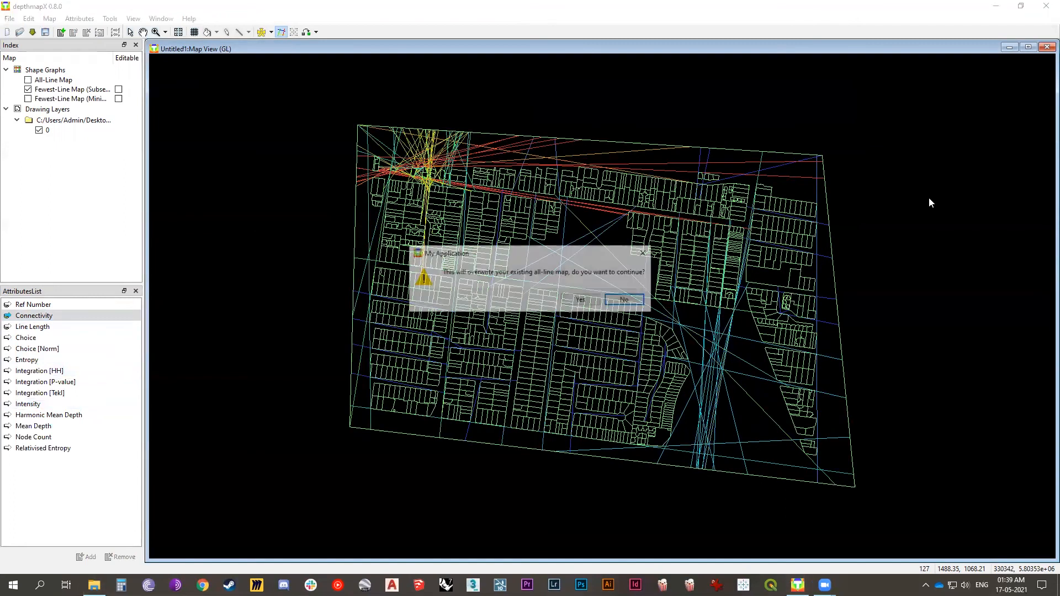